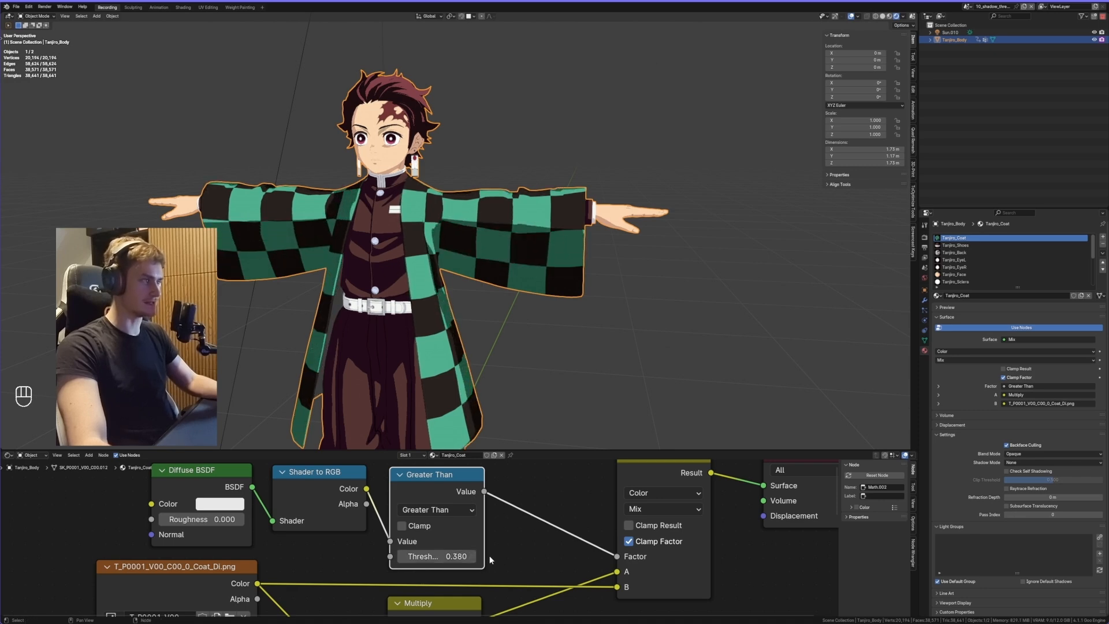
Undo the last Greater Than threshold change and set the RGB node's colour to pure white.
key("ctrl+z")
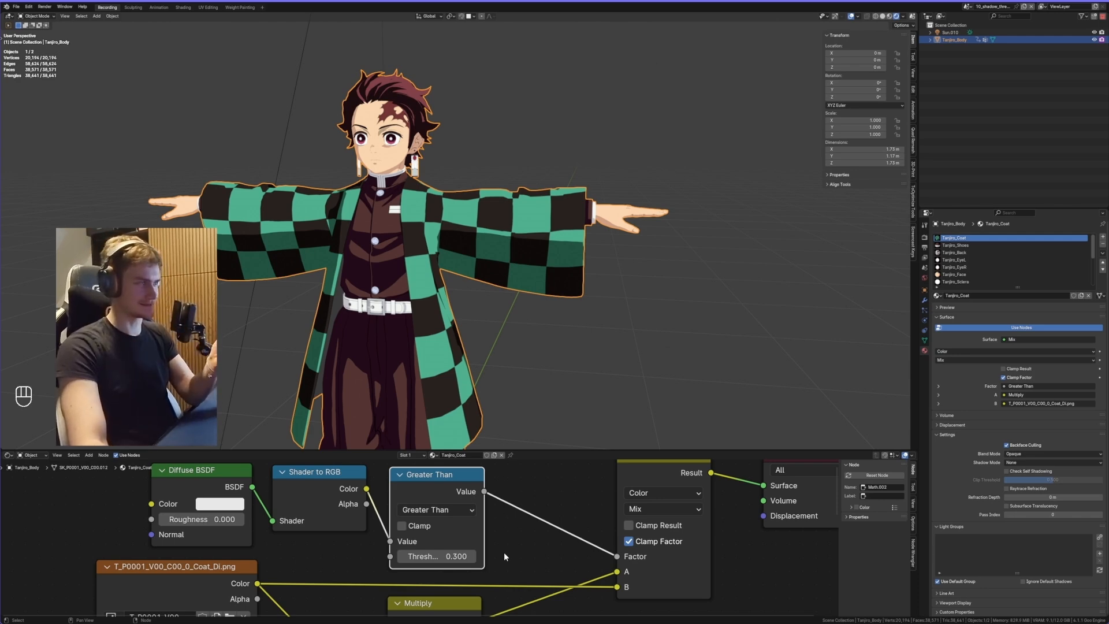
middle_click_drag(504, 552, 520, 556)
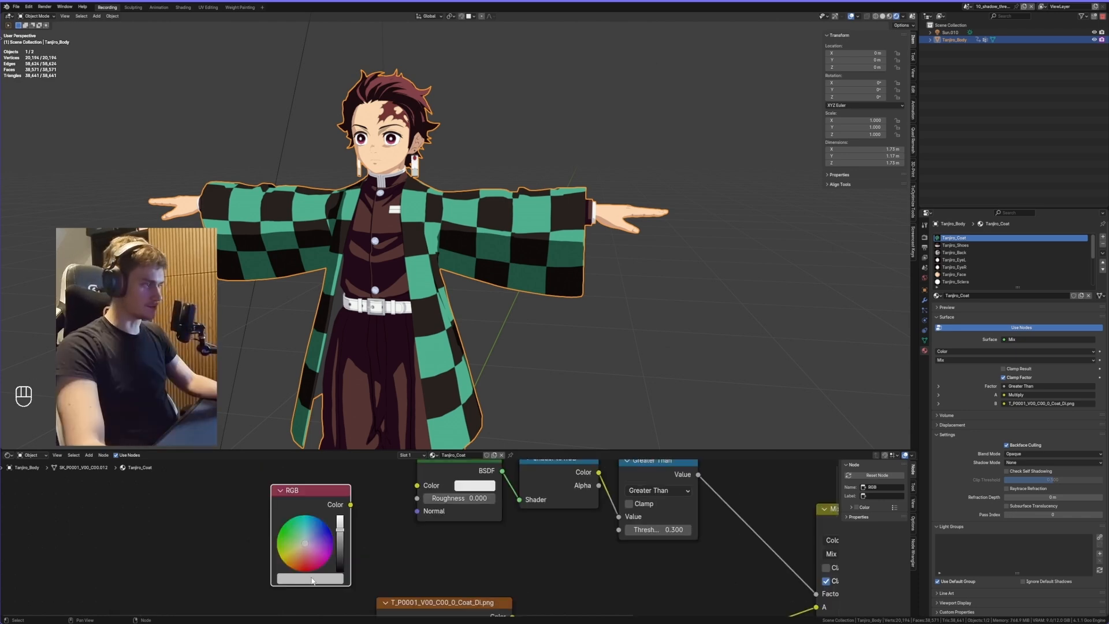
left_click(312, 579)
left_click_drag(390, 445, 390, 397)
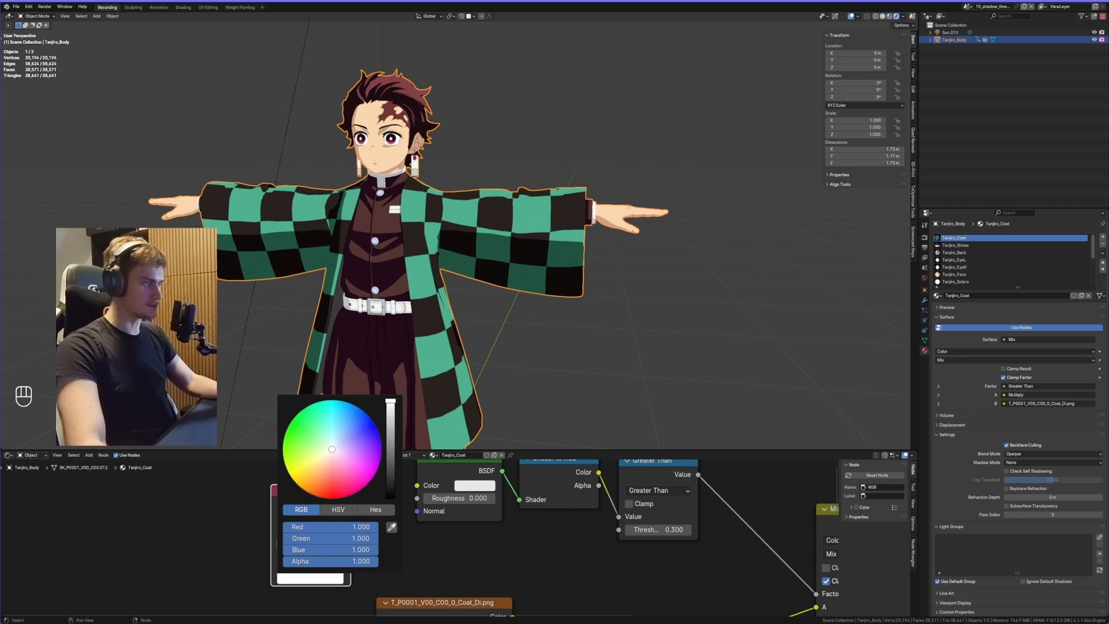
Connect the RGB node's Color output to the Greater Than node's Threshold input and reposition the RGB node.
middle_click_drag(427, 557, 416, 556)
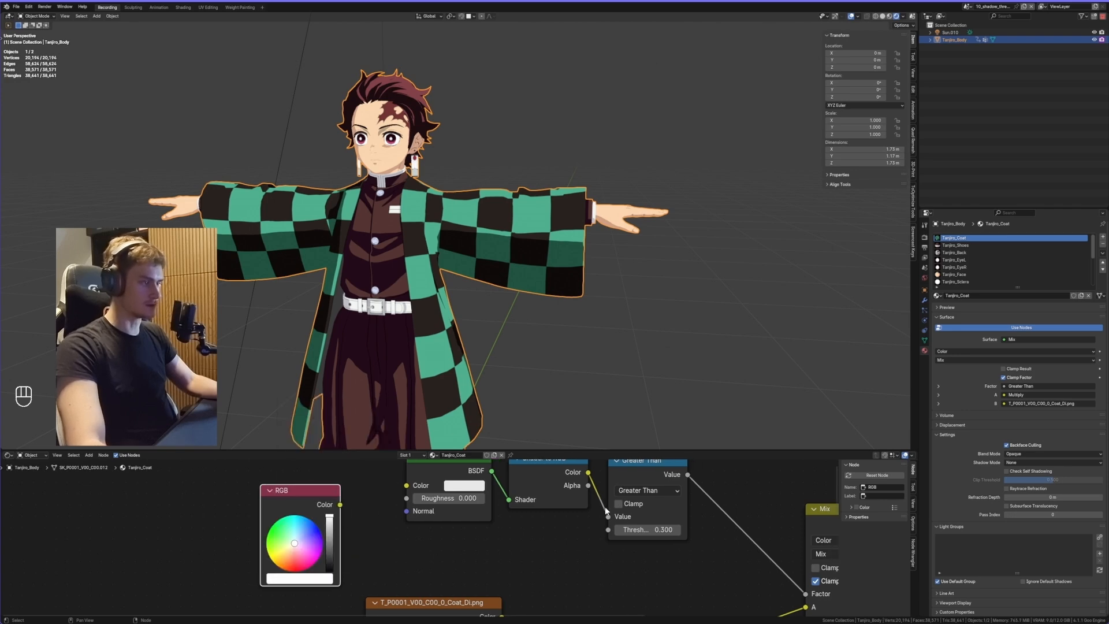
middle_click_drag(607, 509, 567, 525)
left_click_drag(301, 520, 380, 575)
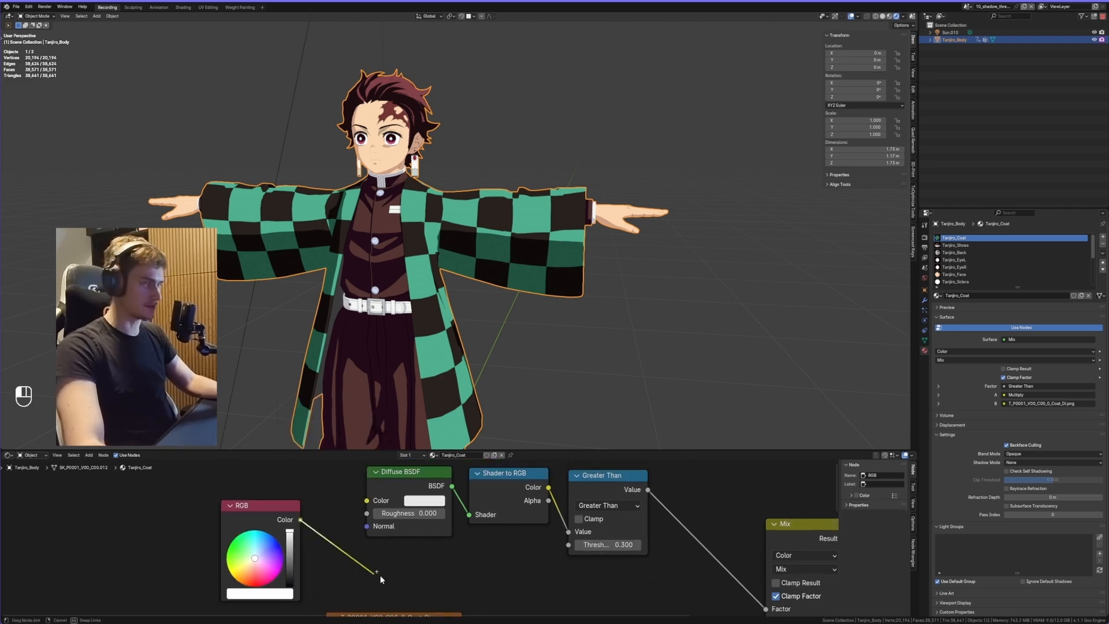
left_click_drag(543, 553, 563, 546)
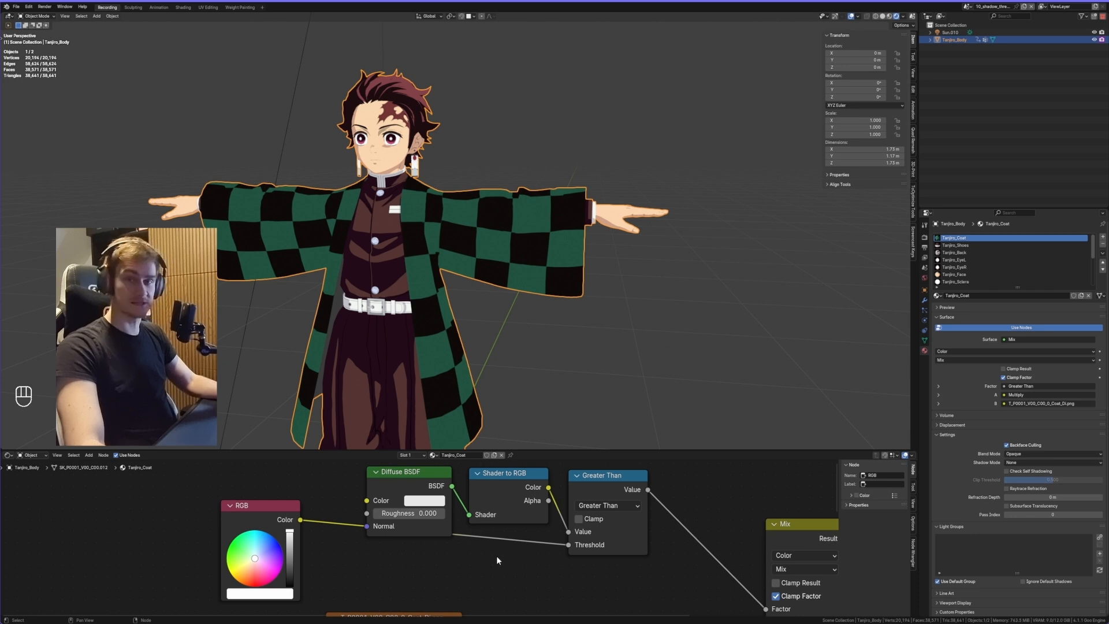
middle_click_drag(497, 557, 553, 529)
left_click_drag(335, 482, 337, 514)
Darken the RGB node's colour to a mid grey with a value of about 0.484, showing the colour values as HSV.
middle_click_drag(408, 544, 493, 515)
scroll(451, 540, "up", 2)
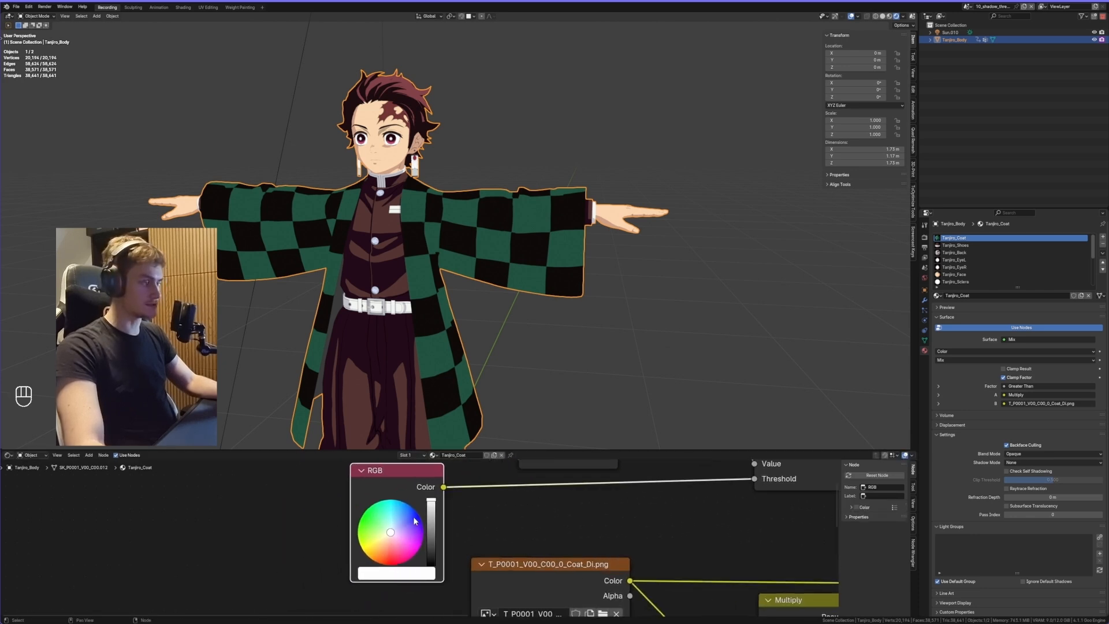
mouse_move(433, 503)
left_mouse_down()
mouse_move(431, 536)
mouse_move(431, 517)
left_mouse_up()
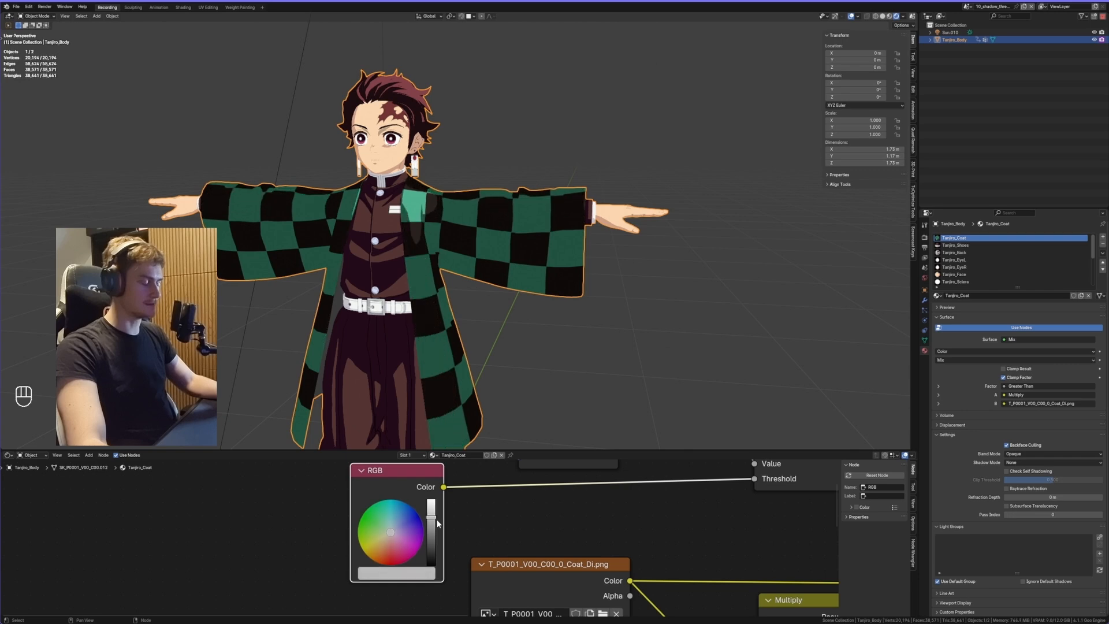
left_click(403, 572)
left_click(466, 494)
left_click(429, 493)
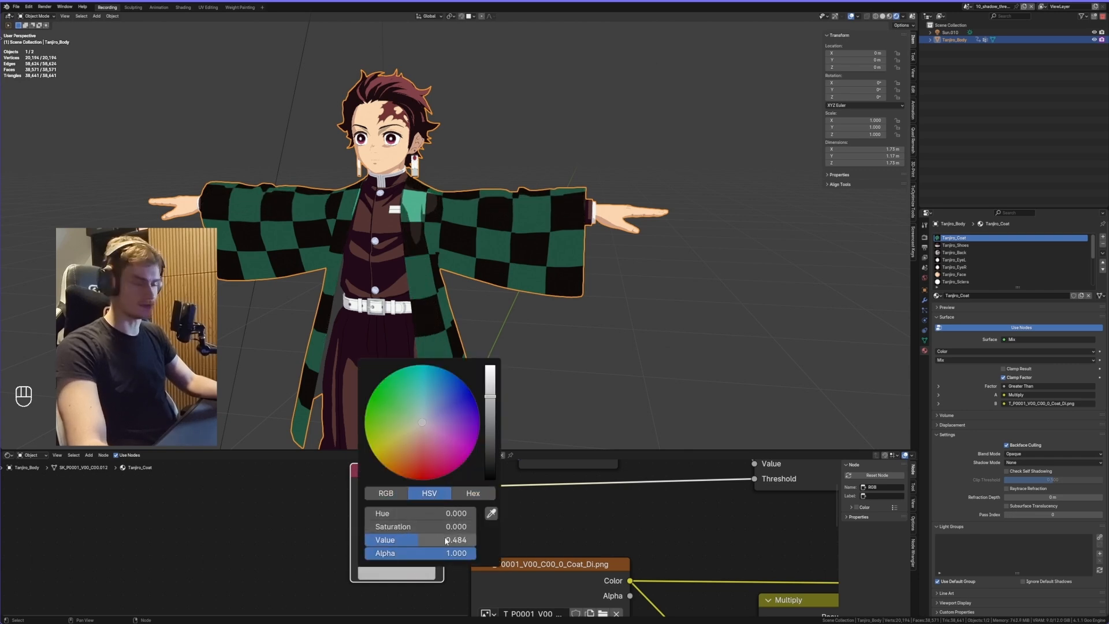
mouse_move(512, 523)
left_mouse_down()
mouse_move(427, 540)
mouse_move(512, 523)
left_mouse_up()
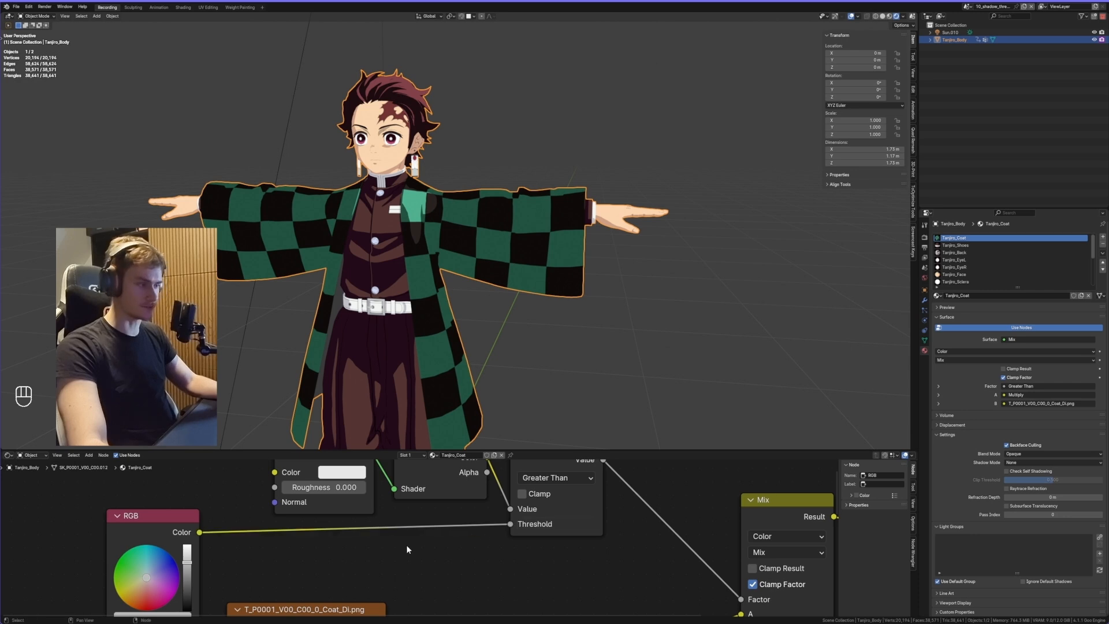
Lower the RGB node's HSV value to a much darker grey.
middle_click_drag(404, 546, 546, 515)
left_click(332, 584)
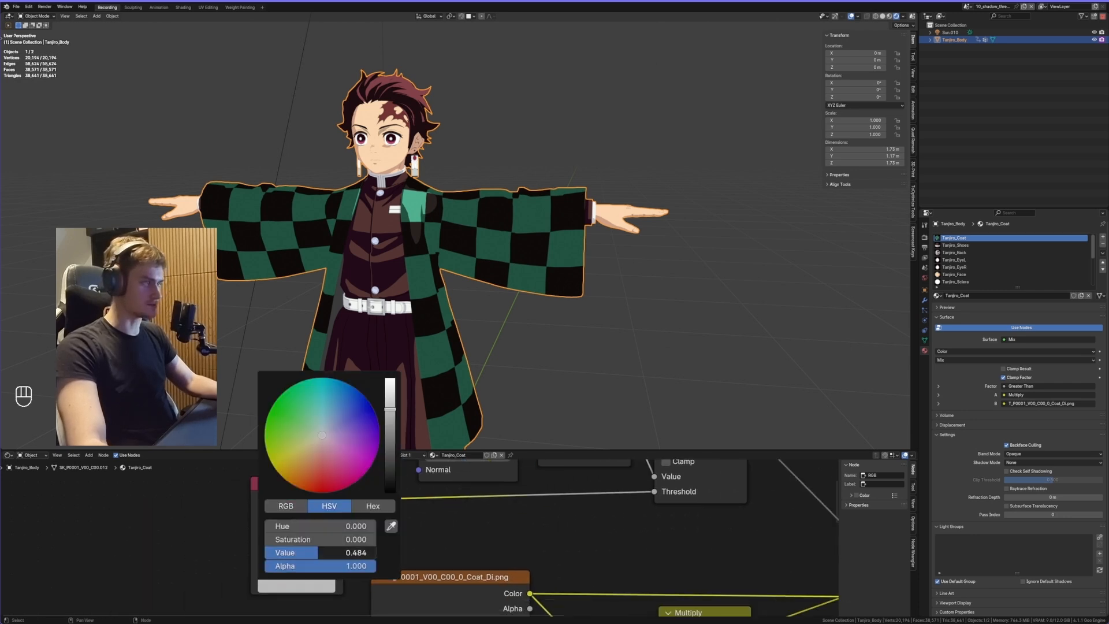
left_click_drag(341, 555, 299, 552)
Set the unlinked Greater Than node's threshold to 0.07.
middle_click_drag(679, 529, 480, 566)
double_click(489, 529)
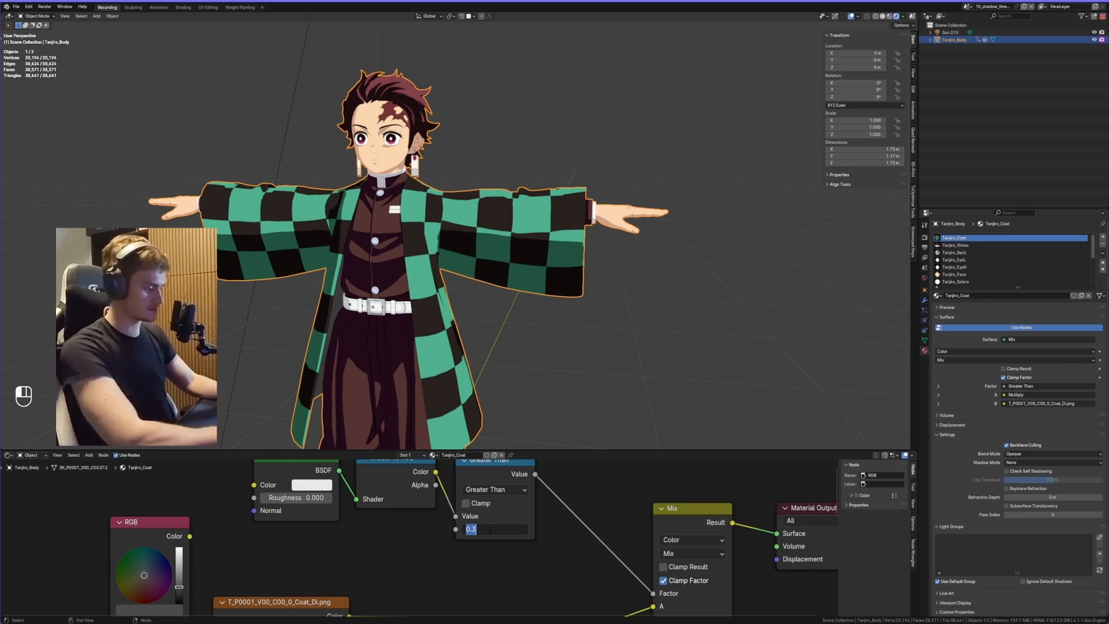
type(".07")
key("Return")
Reconnect the RGB node's Color output to the Greater Than node's Threshold input.
middle_click_drag(198, 538, 239, 530)
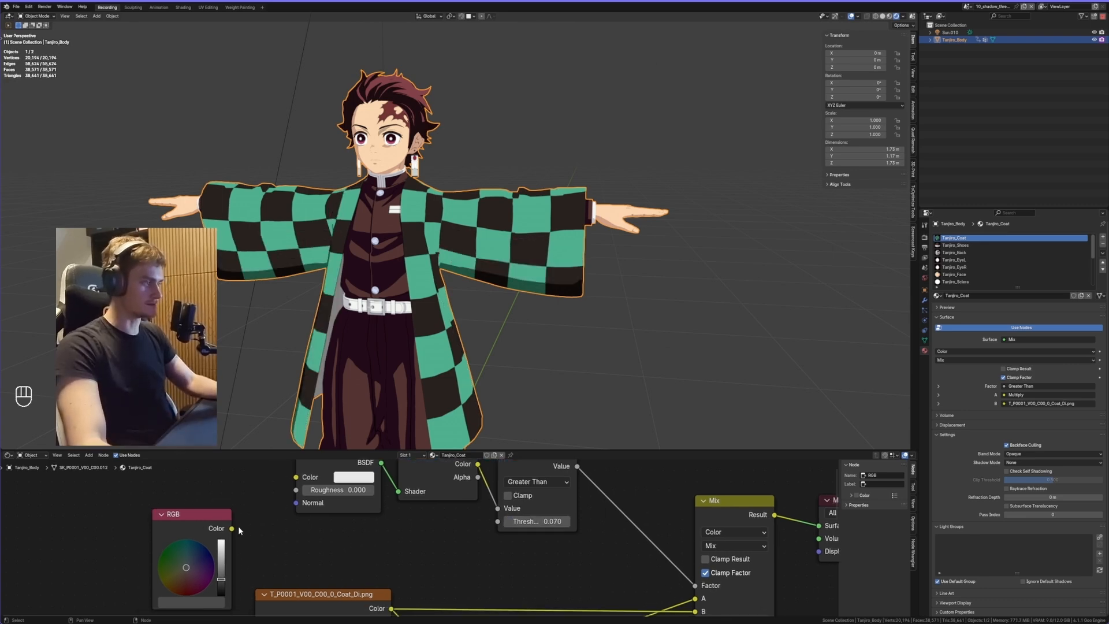
left_click_drag(485, 519, 487, 521)
scroll(459, 539, "down", 2)
scroll(447, 535, "up", 1)
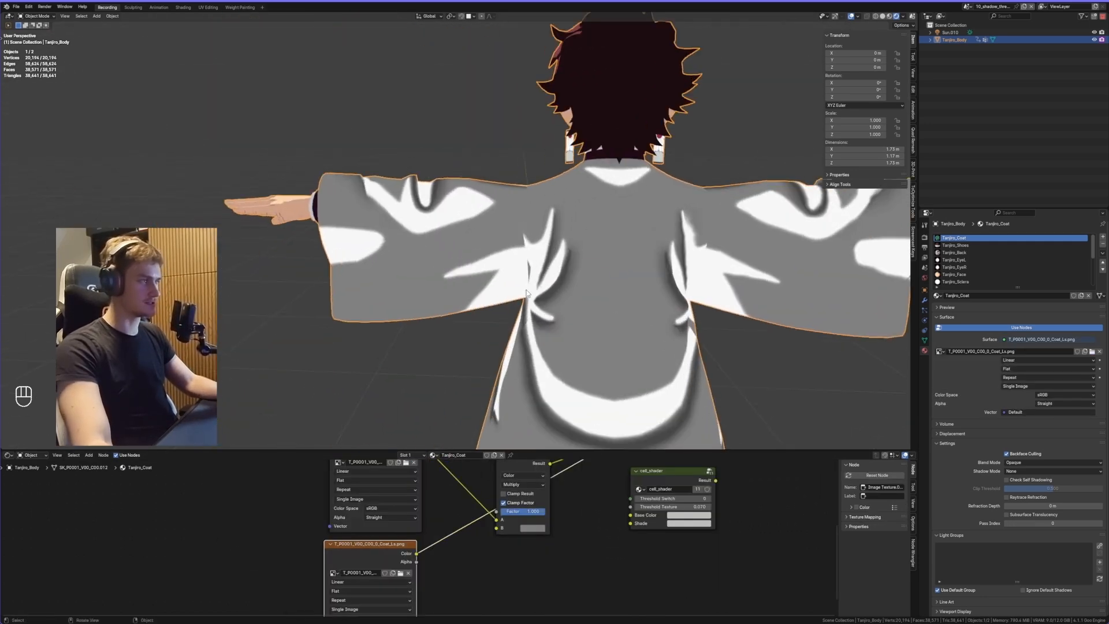
Inspect the previewed Coat_Ls texture, restore the Mix result as surface output, and link the texture's Color to the Greater Than node's Threshold.
middle_click_drag(526, 293, 693, 271)
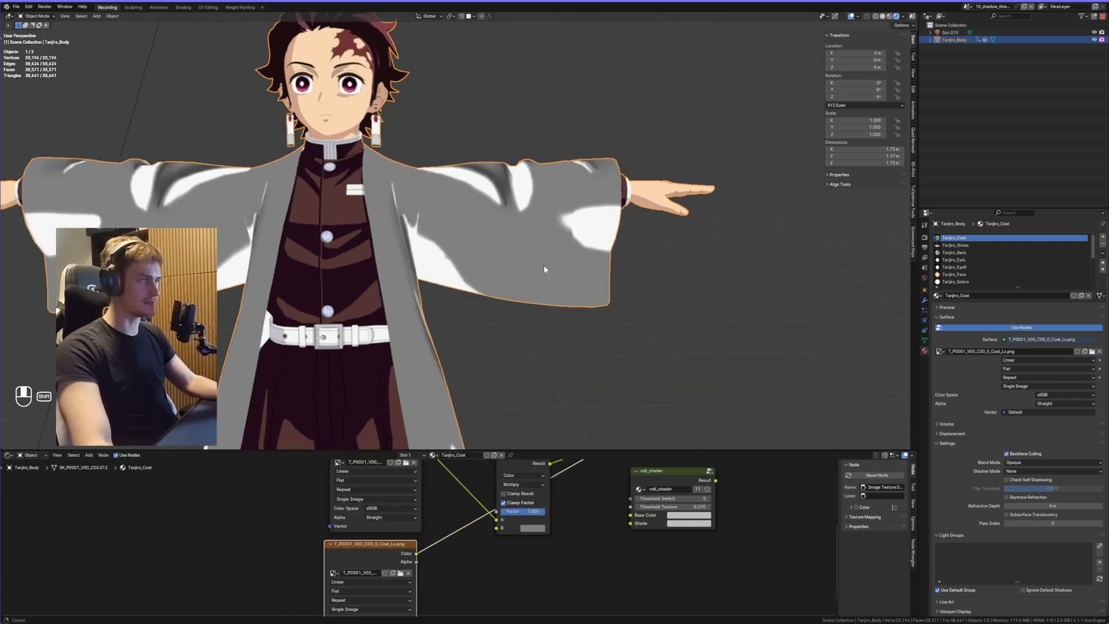
scroll(514, 304, "up", 3)
middle_click_drag(545, 267, 512, 312)
scroll(512, 312, "down", 6)
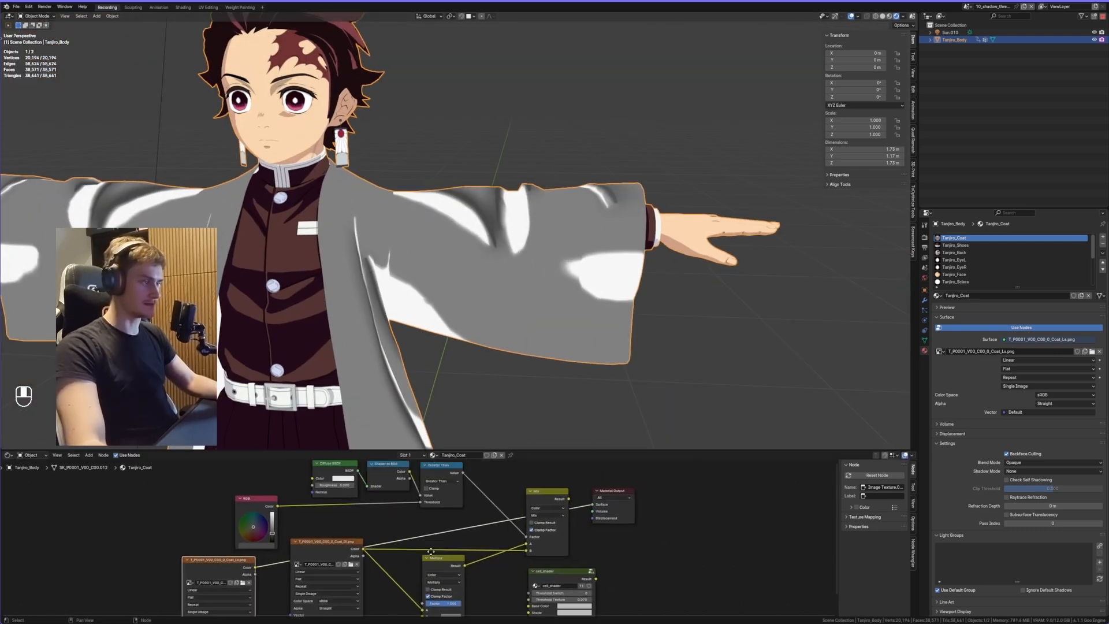
left_click_drag(293, 585, 331, 543)
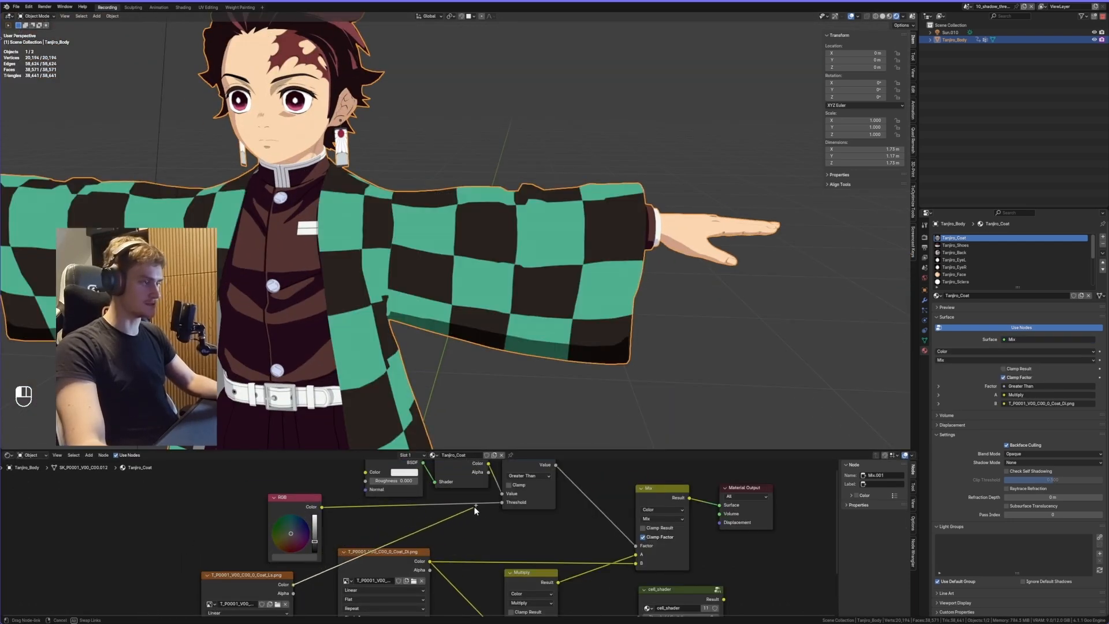
left_click_drag(474, 506, 500, 503)
Examine the fold shadows that the threshold texture produces on the coat's chest and sleeves.
mouse_move(525, 278)
middle_mouse_down()
mouse_move(480, 289)
mouse_move(522, 312)
middle_mouse_up()
scroll(522, 312, "up", 2)
middle_click_drag(462, 213, 505, 245, "shift")
middle_click_drag(413, 280, 515, 242)
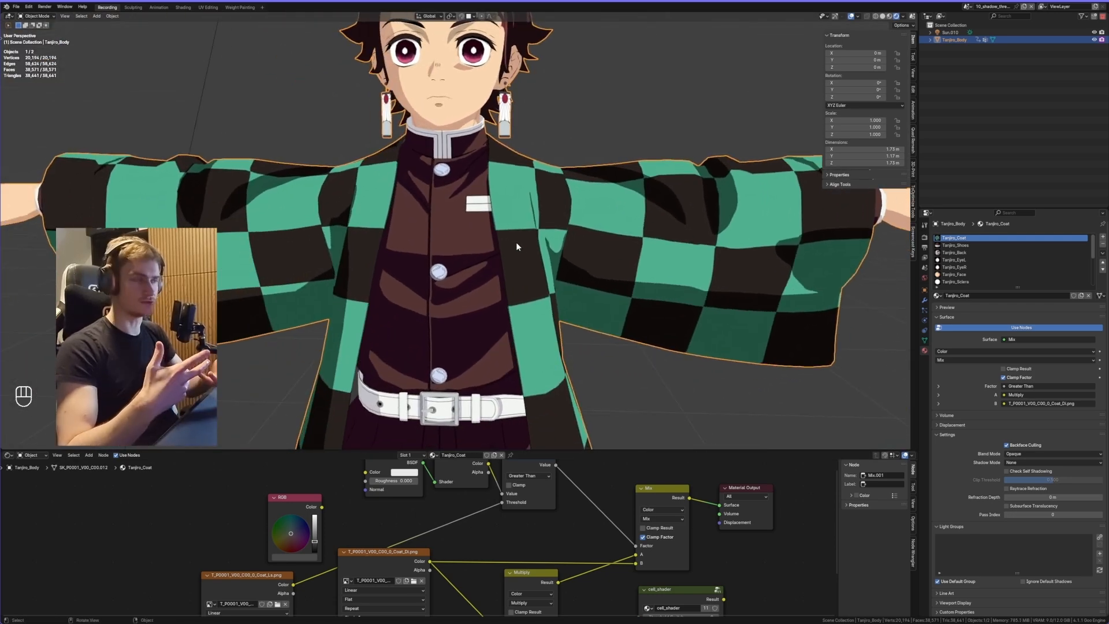
scroll(515, 243, "down", 4)
scroll(517, 238, "up", 3)
middle_click_drag(524, 297, 555, 292, "shift")
scroll(555, 293, "up", 2)
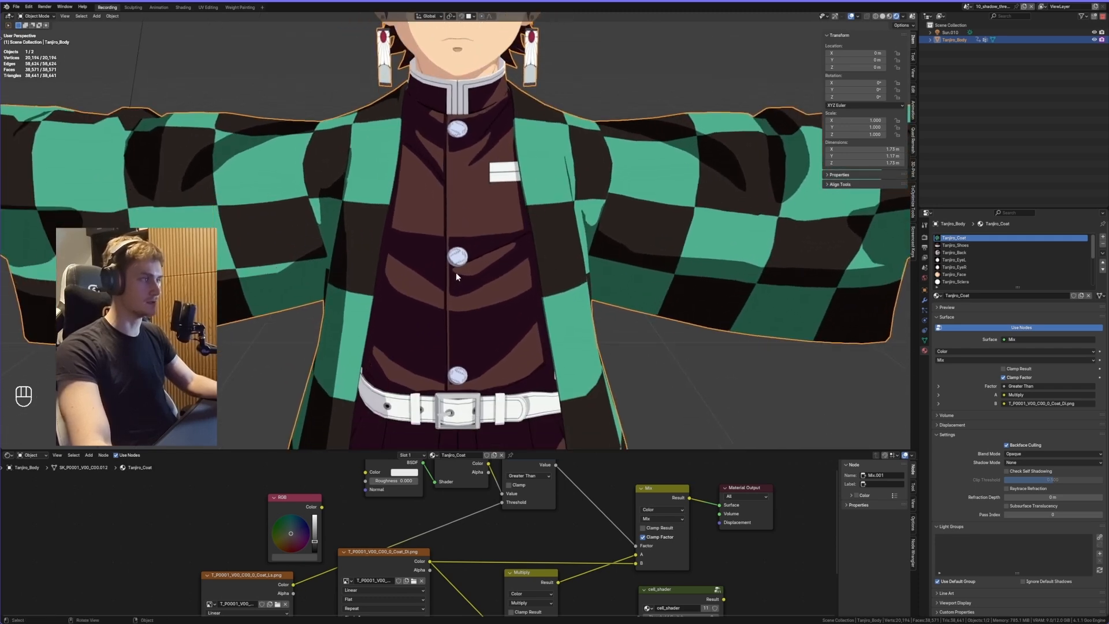
Examine the shirt's painted shadow shapes around the middle button against its mesh, alternating between Edit Mode and Object Mode.
mouse_move(466, 265)
middle_mouse_down()
mouse_move(516, 259)
mouse_move(512, 222)
mouse_move(480, 265)
middle_mouse_up()
scroll(512, 223, "up", 2)
key("Tab")
scroll(496, 245, "up", 3)
middle_click_drag(493, 210, 534, 225)
scroll(467, 235, "up", 1)
scroll(557, 230, "up", 2)
key("Tab")
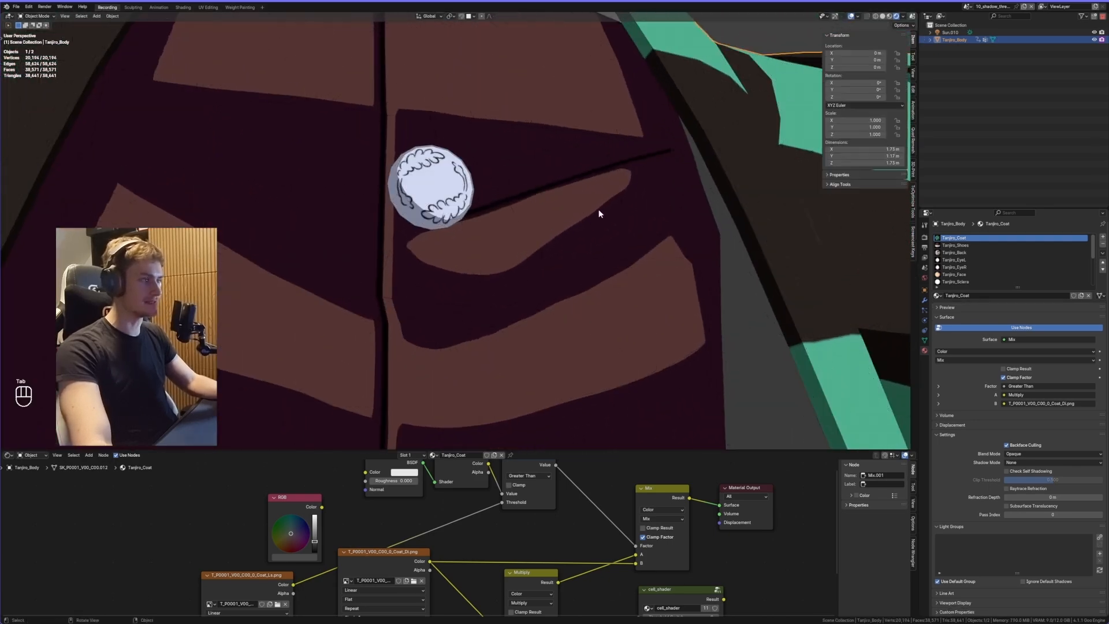
key("Tab")
key("Tab")
middle_click_drag(452, 252, 419, 296)
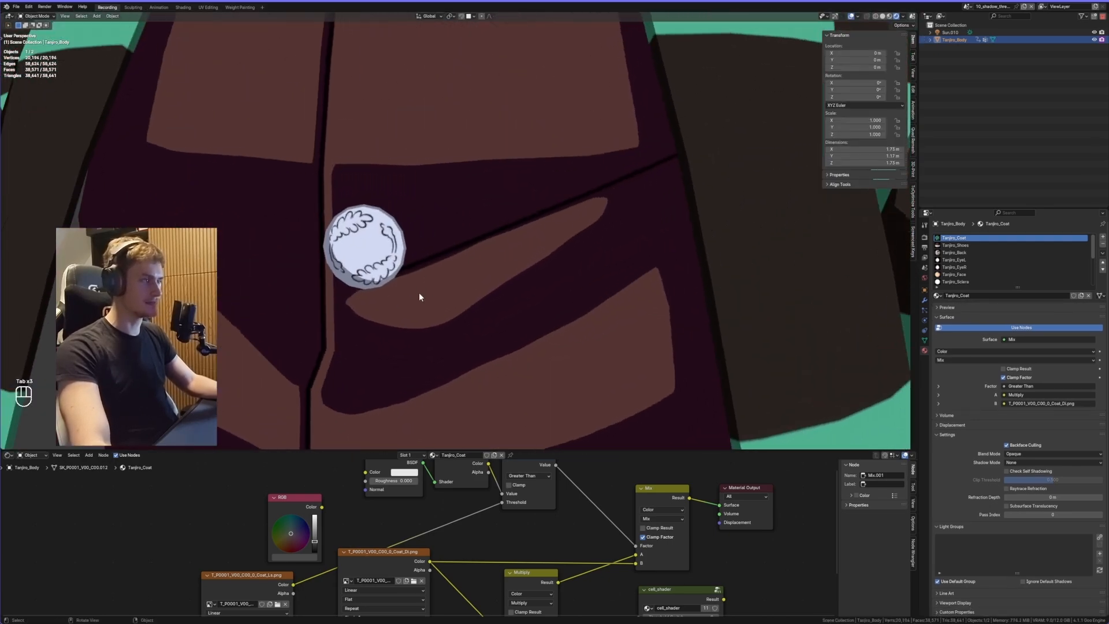
key("Tab")
mouse_move(532, 271)
middle_mouse_down()
mouse_move(579, 255)
mouse_move(526, 264)
middle_mouse_up()
key("Tab")
Paint a vertical white fold stroke into the coat's threshold texture on the chest, beside the existing thin fold.
scroll(524, 264, "down", 7)
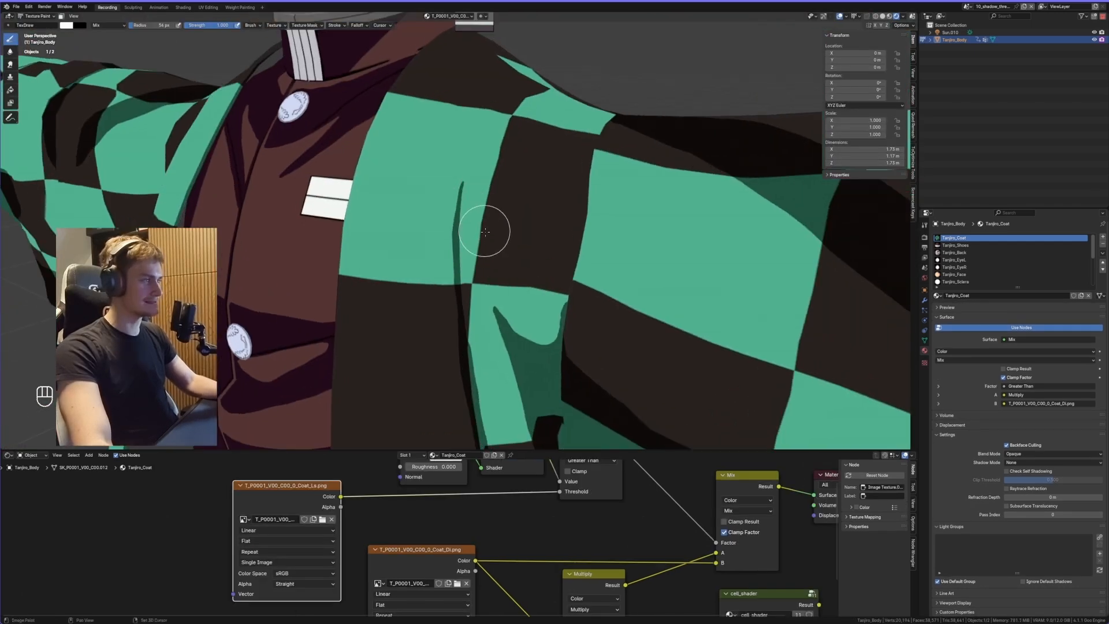
middle_click_drag(487, 230, 458, 267)
left_click_drag(484, 335, 478, 325)
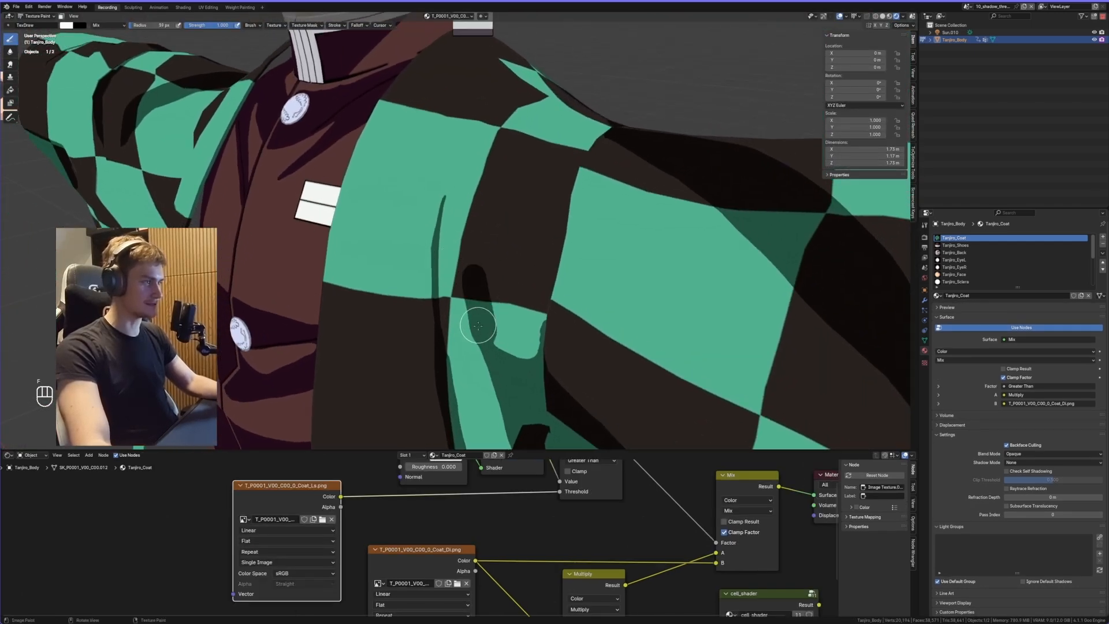
left_click_drag(474, 263, 470, 176)
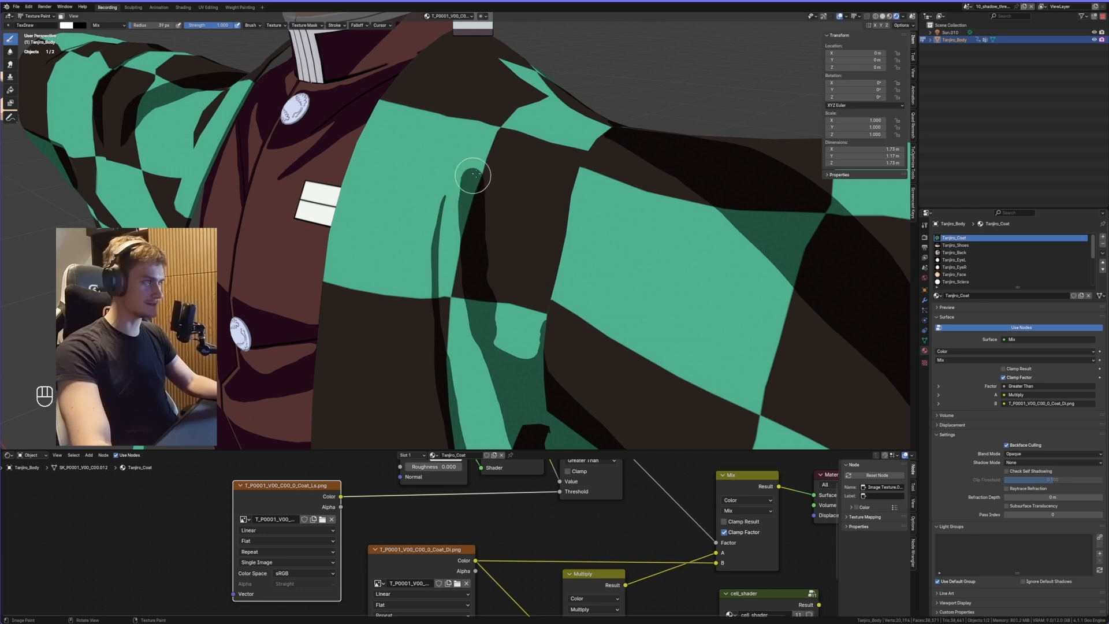
mouse_move(470, 175)
middle_mouse_down()
mouse_move(488, 246)
mouse_move(500, 226)
middle_mouse_up()
scroll(491, 247, "up", 1)
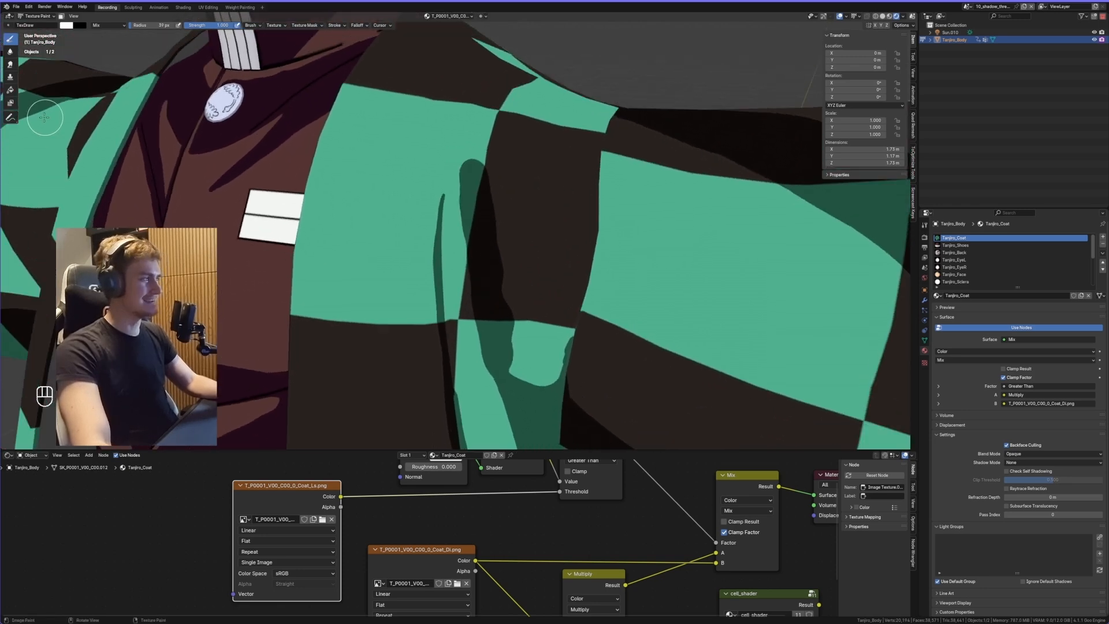
Switch to the Soften brush, enlarge it, and blur the edges of the newly painted chest fold.
left_click(9, 53)
key("f")
left_click(498, 173)
mouse_move(480, 204)
left_mouse_down()
mouse_move(472, 171)
mouse_move(496, 314)
mouse_move(510, 327)
mouse_move(468, 155)
mouse_move(442, 432)
left_mouse_up()
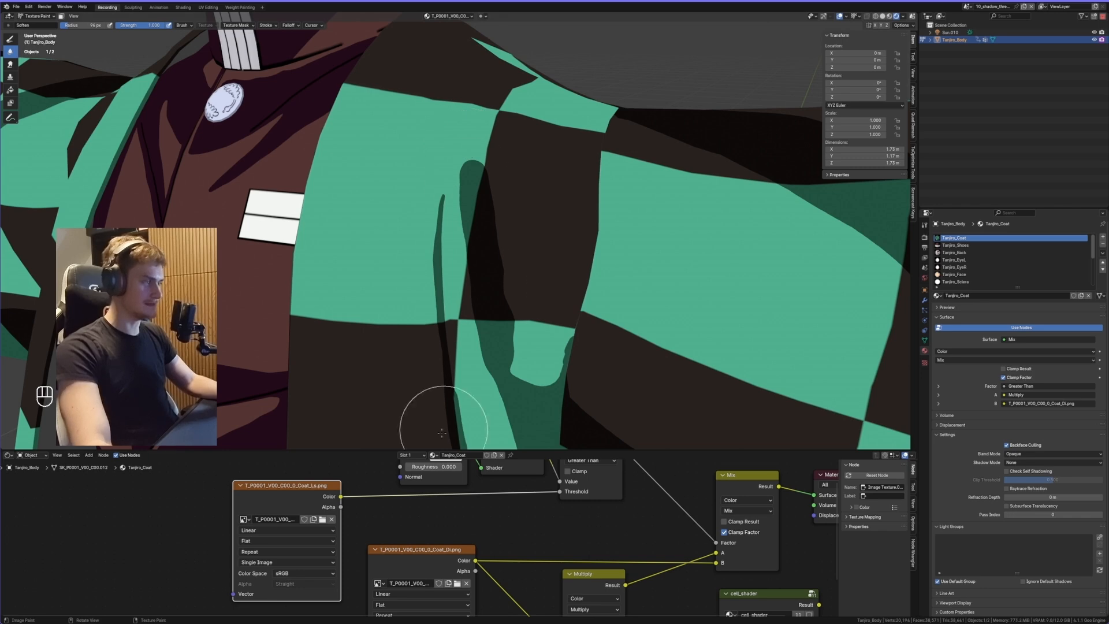
Preview the Coat_Ls texture directly on the coat to check the softened stroke, and return the preview to the Mix node.
middle_click_drag(315, 500, 292, 509)
left_click(291, 509, "ctrl+shift")
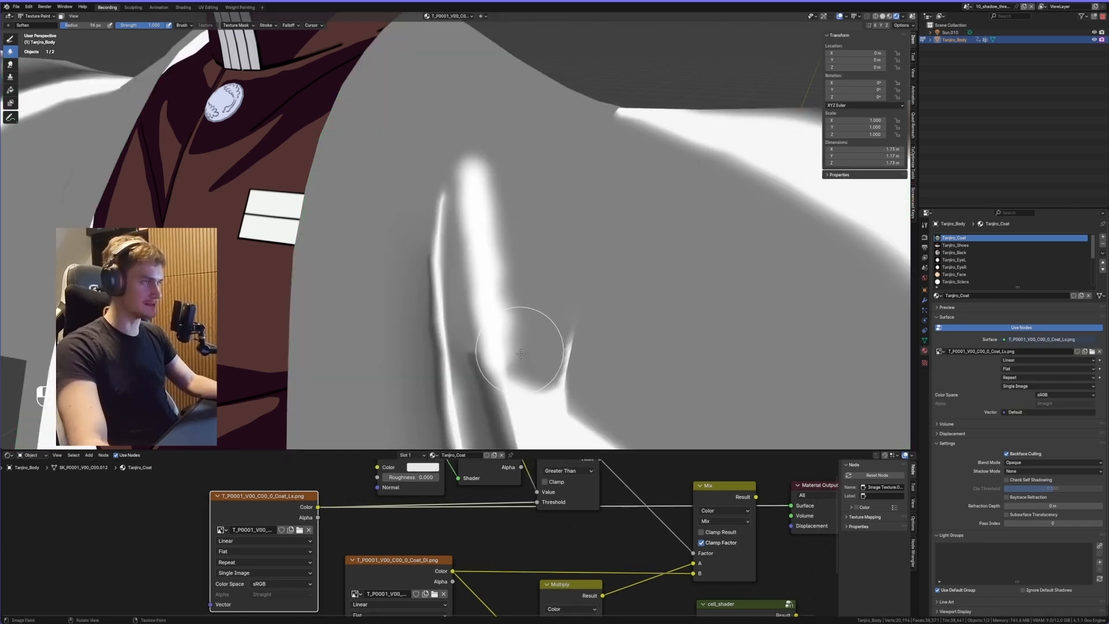
middle_click_drag(542, 522, 361, 530)
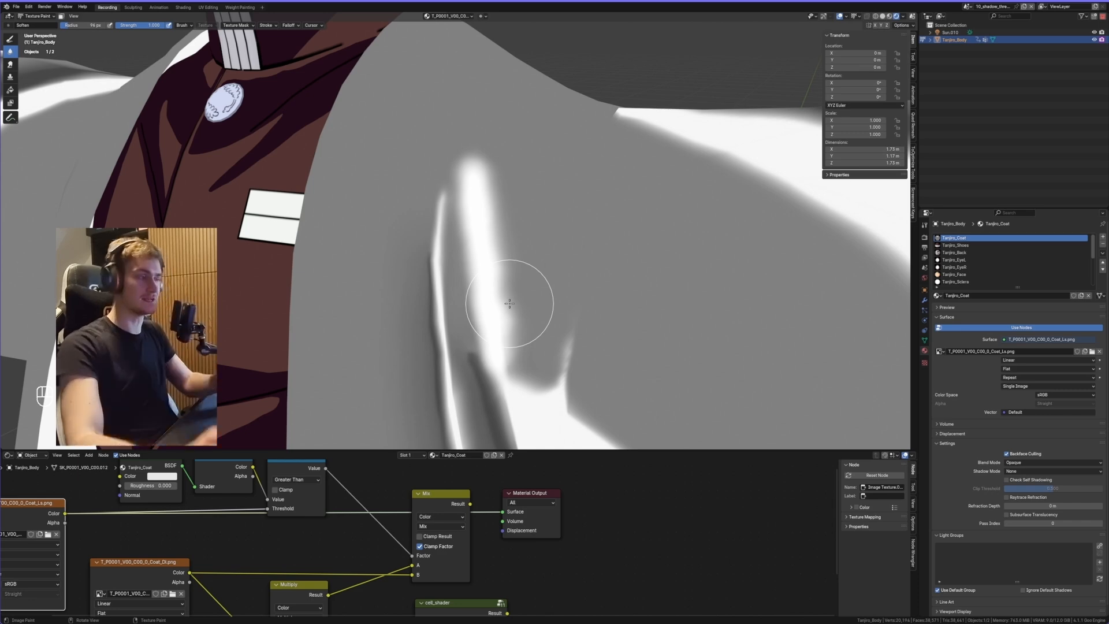
middle_click_drag(419, 499, 493, 505)
left_click(495, 507, "ctrl+shift")
scroll(488, 255, "down", 4)
middle_click_drag(487, 254, 504, 256)
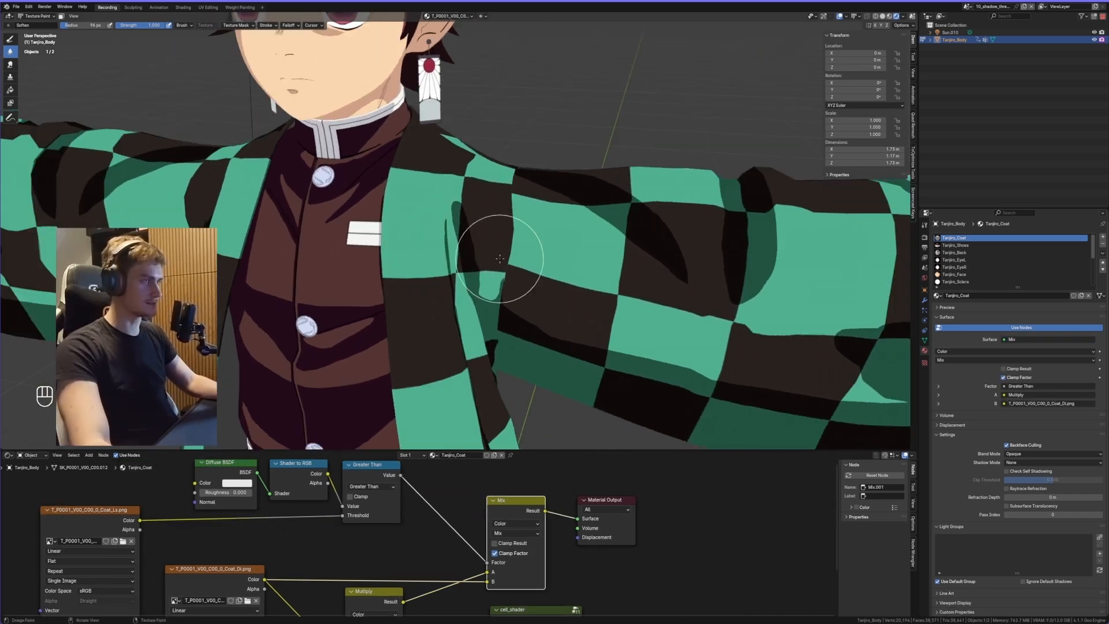
Switch to Object Mode and select the sun light, framing the painted chest area of the coat.
scroll(511, 258, "up", 2)
left_click(46, 25)
scroll(289, 70, "down", 9)
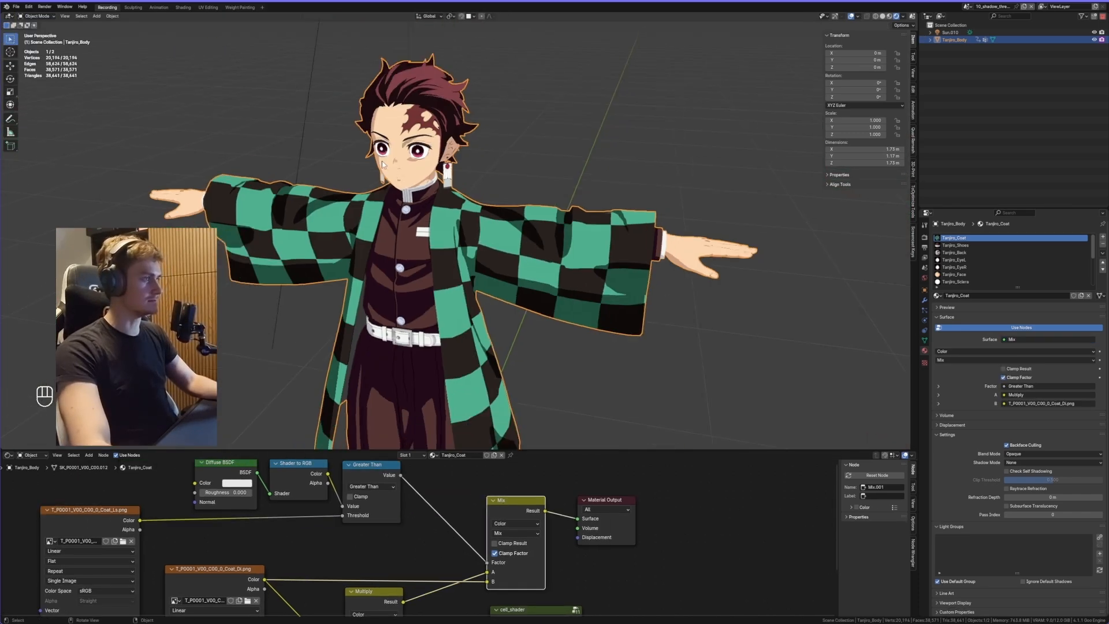
left_click(354, 75)
scroll(566, 207, "up", 7)
scroll(453, 183, "up", 2)
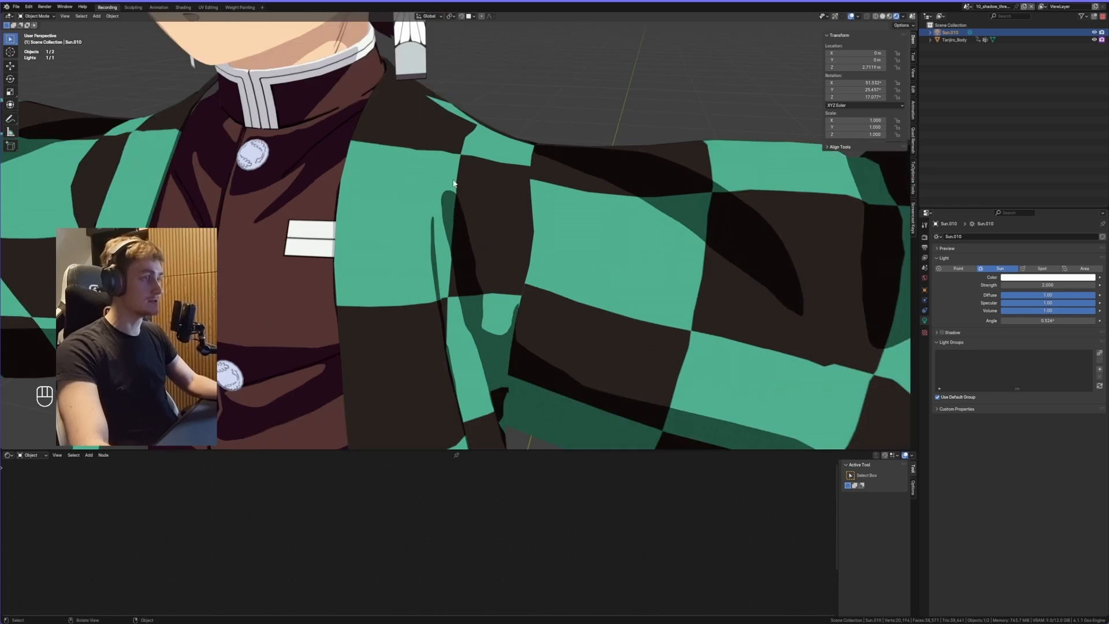
Try freely rotating the sun light to test how the coat's painted shadows respond.
key("r")
key("r")
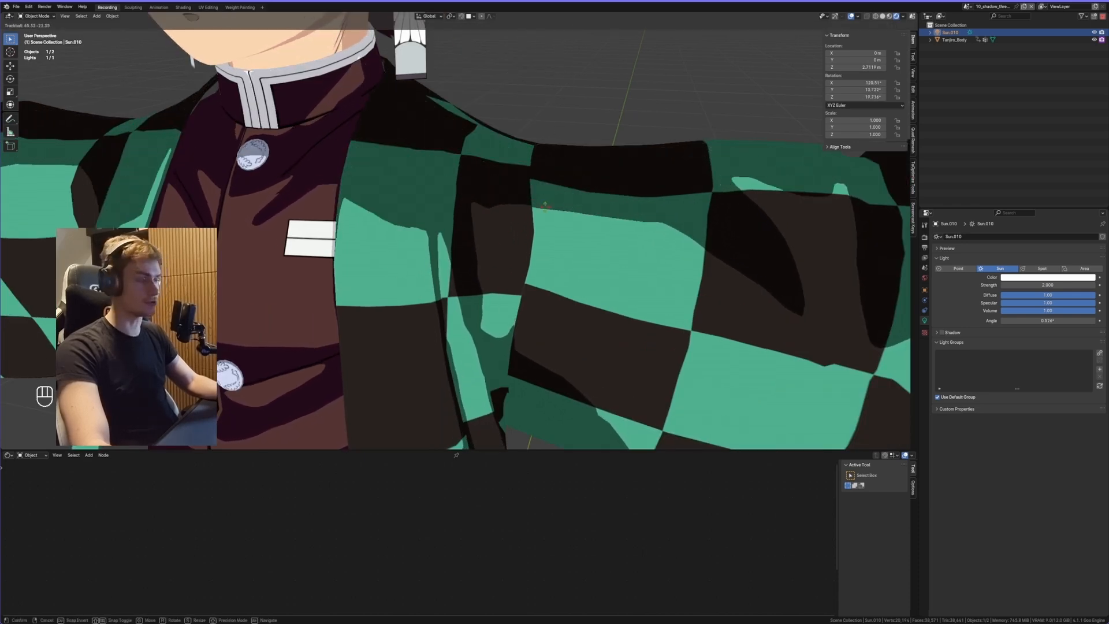
left_click(574, 230)
scroll(487, 209, "down", 5)
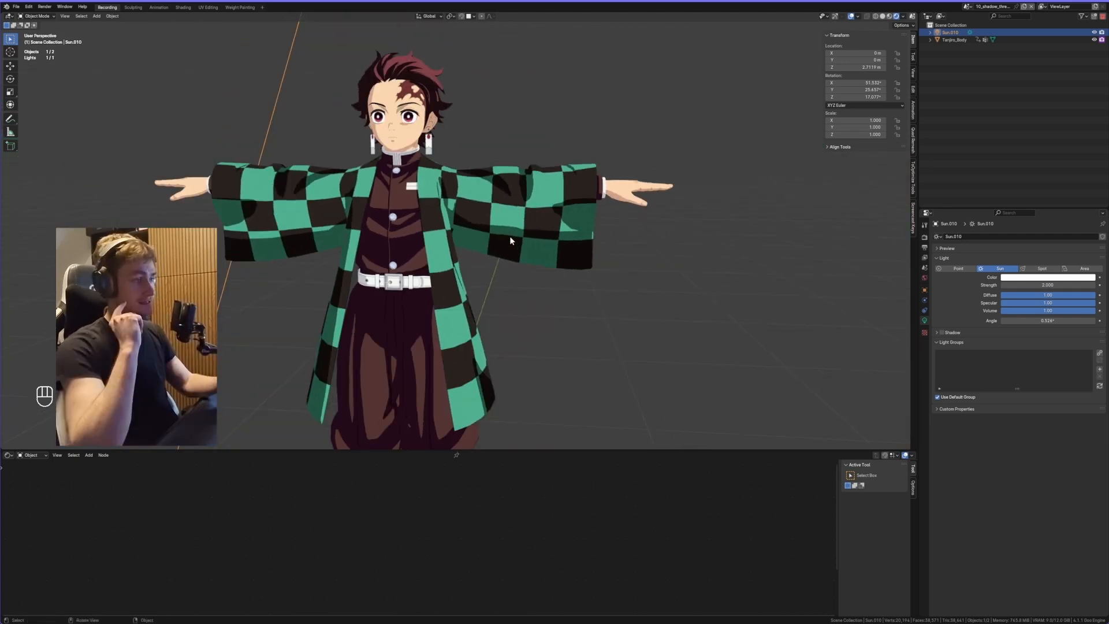
Select the character body, inspect the hand's mesh in Edit Mode, and preview the Tanjiro_Hand material's Hand_Ls threshold texture.
scroll(509, 235, "up", 3)
left_click(522, 240)
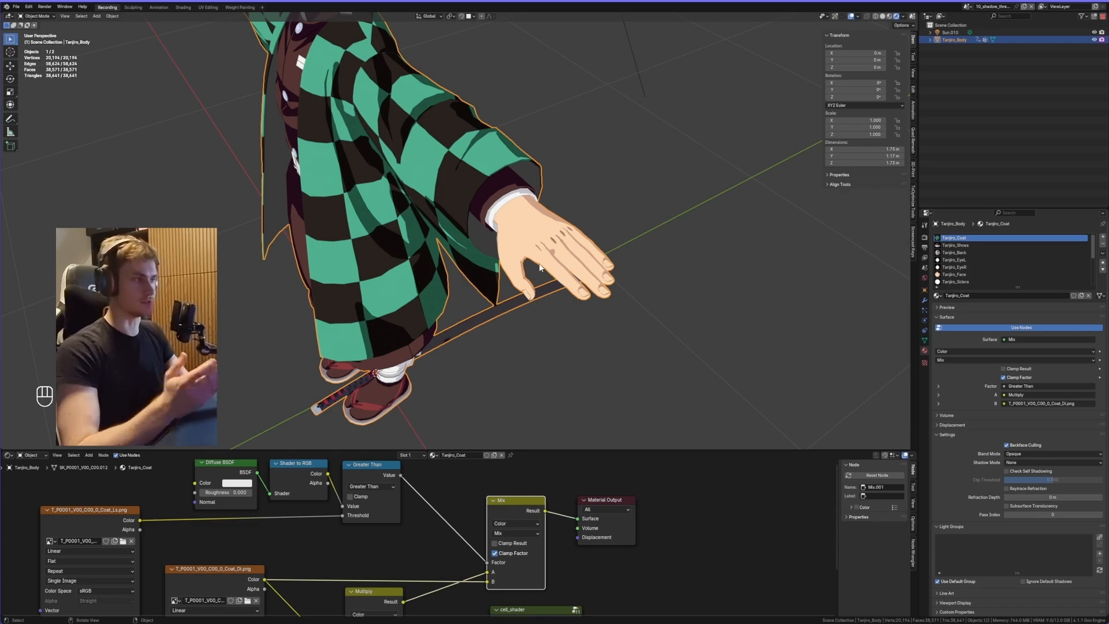
middle_click_drag(539, 268, 365, 281)
scroll(365, 281, "up", 3)
key("Tab")
middle_click_drag(623, 289, 324, 300)
scroll(444, 241, "up", 3)
key("Tab")
scroll(324, 548, "down", 3)
middle_click_drag(325, 549, 445, 522)
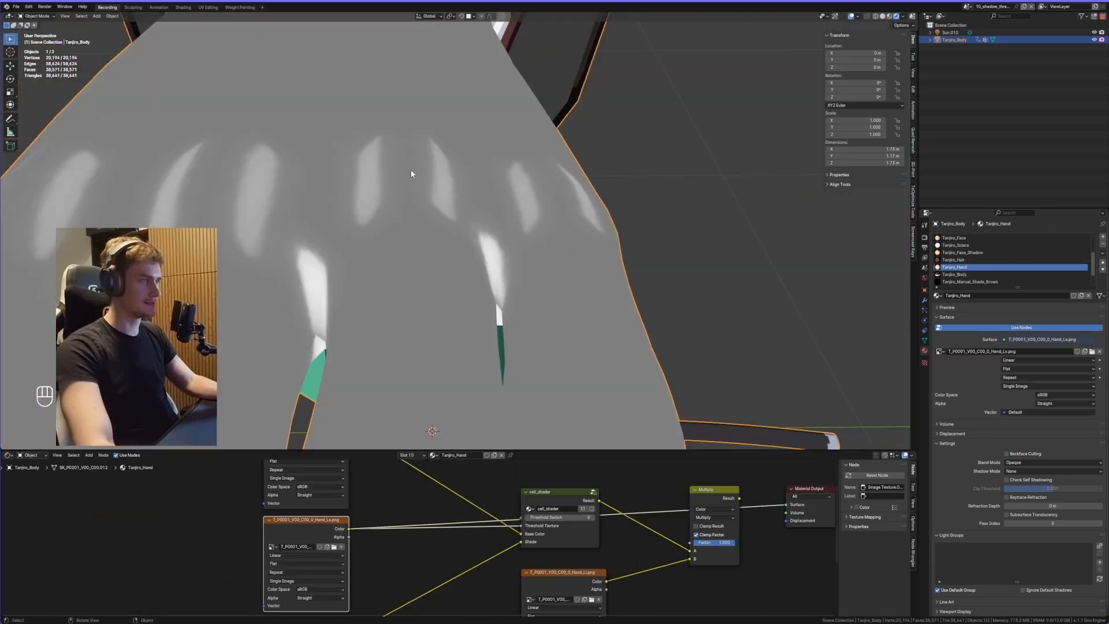
Examine the hand's threshold texture, and return the Tanjiro_Hand preview to the Multiply node to see the shaded knuckles and fingers.
mouse_move(410, 171)
middle_mouse_down()
mouse_move(380, 177)
mouse_move(536, 161)
mouse_move(379, 197)
middle_mouse_up()
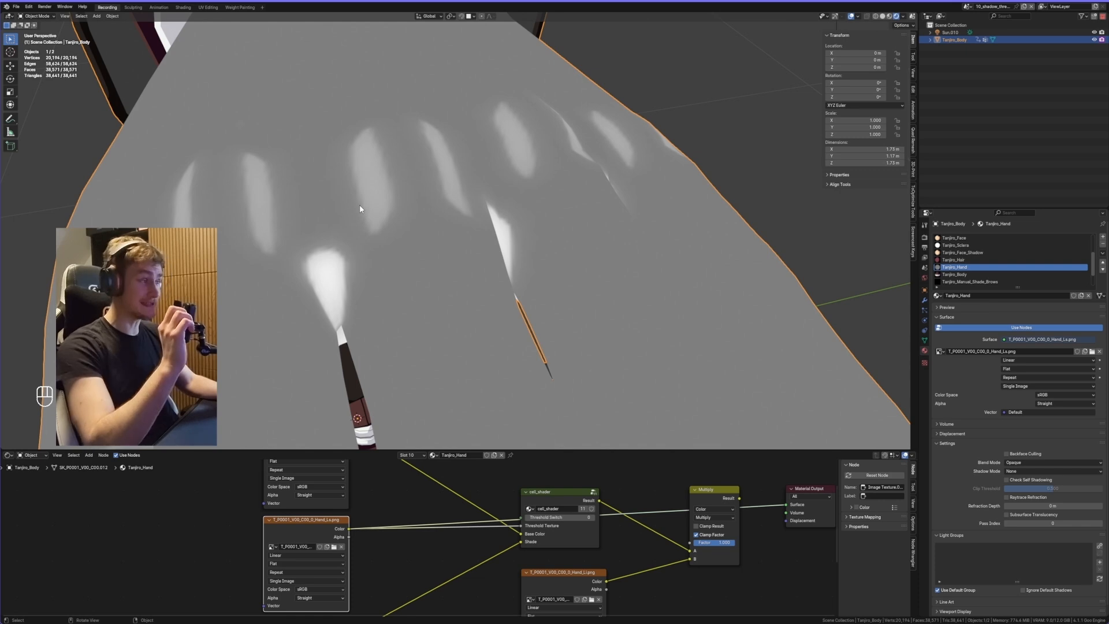
scroll(444, 520, "down", 4)
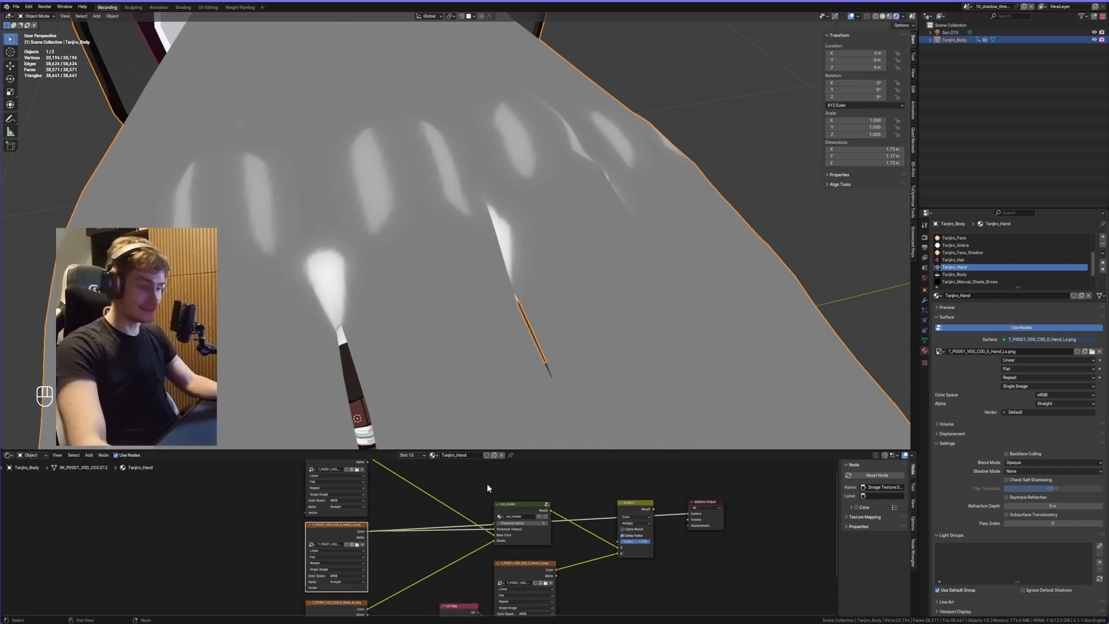
middle_click_drag(604, 511, 411, 530)
scroll(411, 530, "up", 5)
left_click(442, 493, "ctrl+shift")
middle_click_drag(483, 329, 471, 289)
scroll(472, 290, "down", 3)
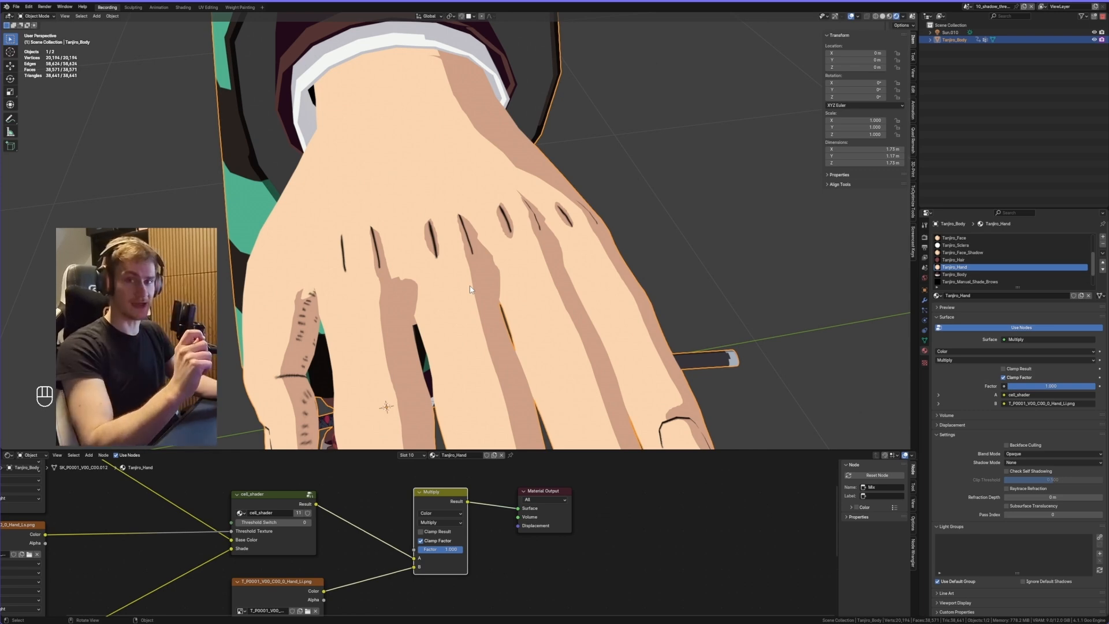
scroll(470, 288, "down", 4)
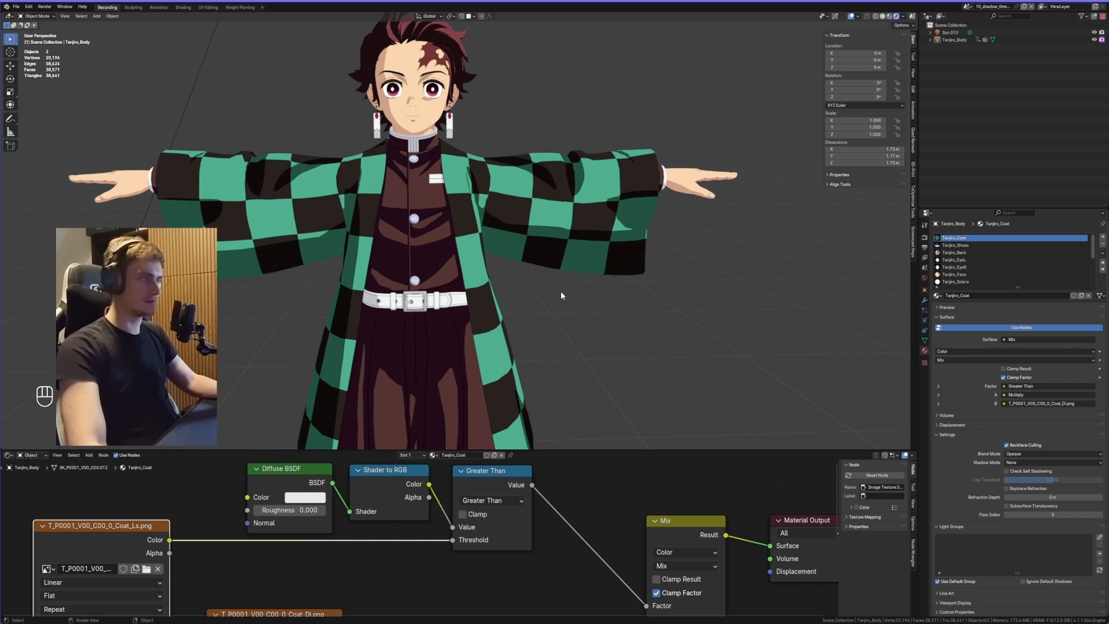
Select the Tanjiro_Body material, preview its Body_Ls threshold texture on the shirt, and return the preview to the Multiply node.
middle_click_drag(561, 292, 605, 289, "shift")
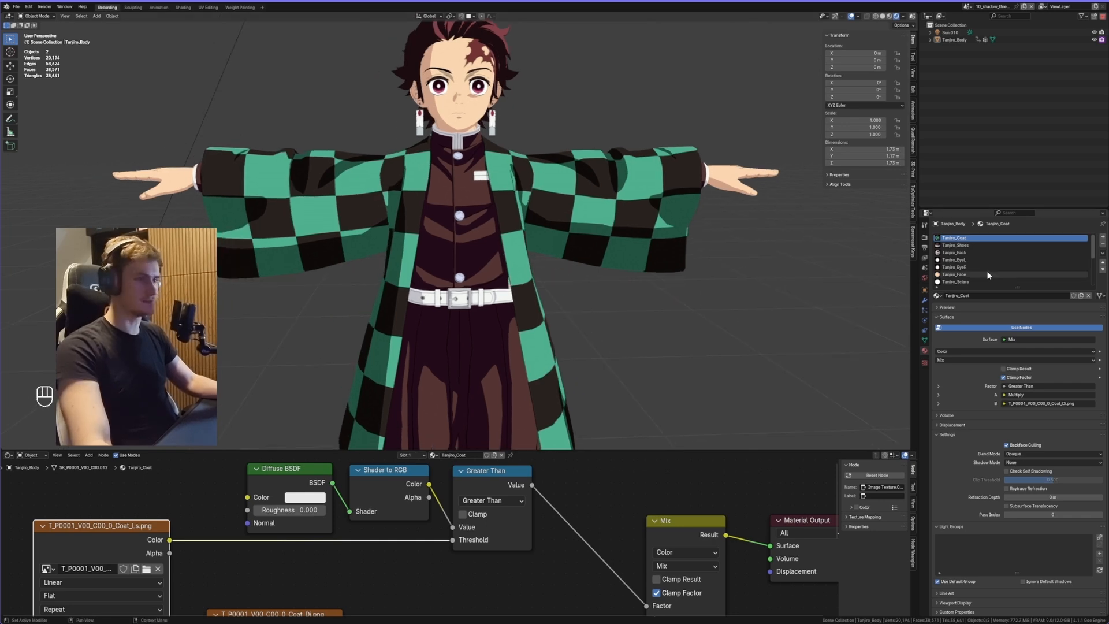
scroll(976, 259, "down", 5)
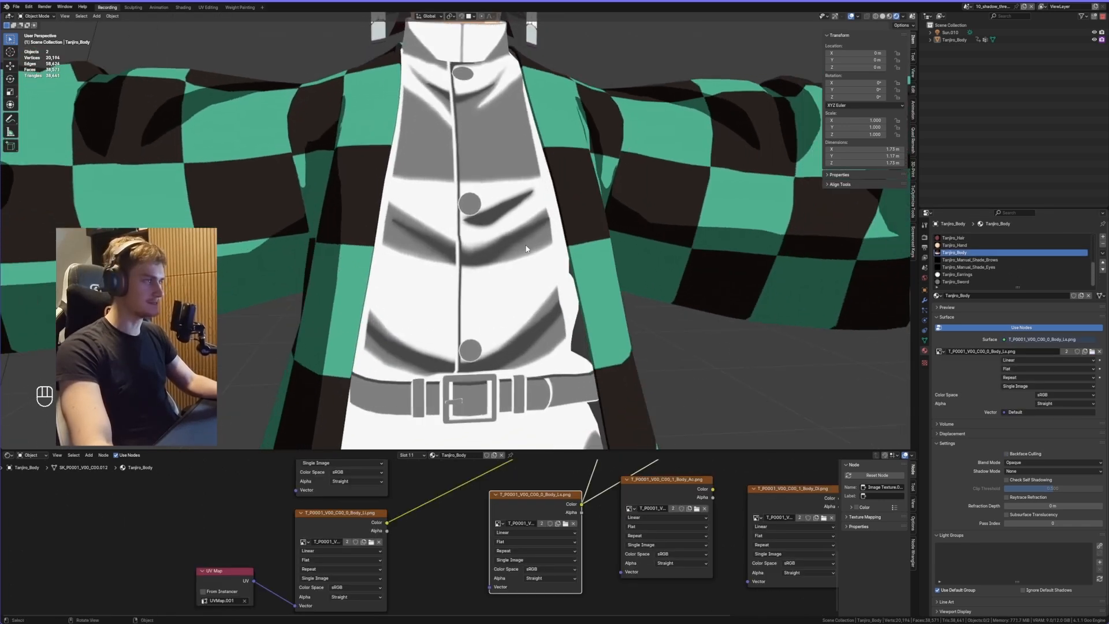
middle_click_drag(491, 272, 541, 304)
key("Tab")
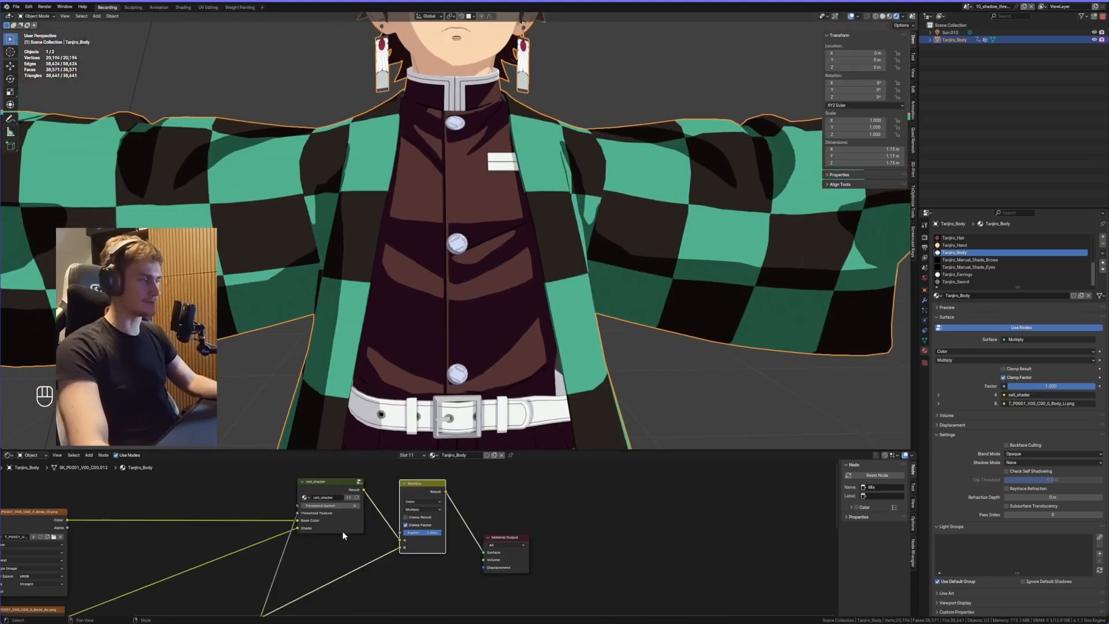
Set the Threshold Switch of the Tanjiro_Body material's cell_shader node to 1.
scroll(442, 515, "up", 6)
mouse_move(342, 532)
middle_mouse_down()
mouse_move(442, 515)
mouse_move(474, 543)
middle_mouse_up()
left_click_drag(467, 501, 512, 502)
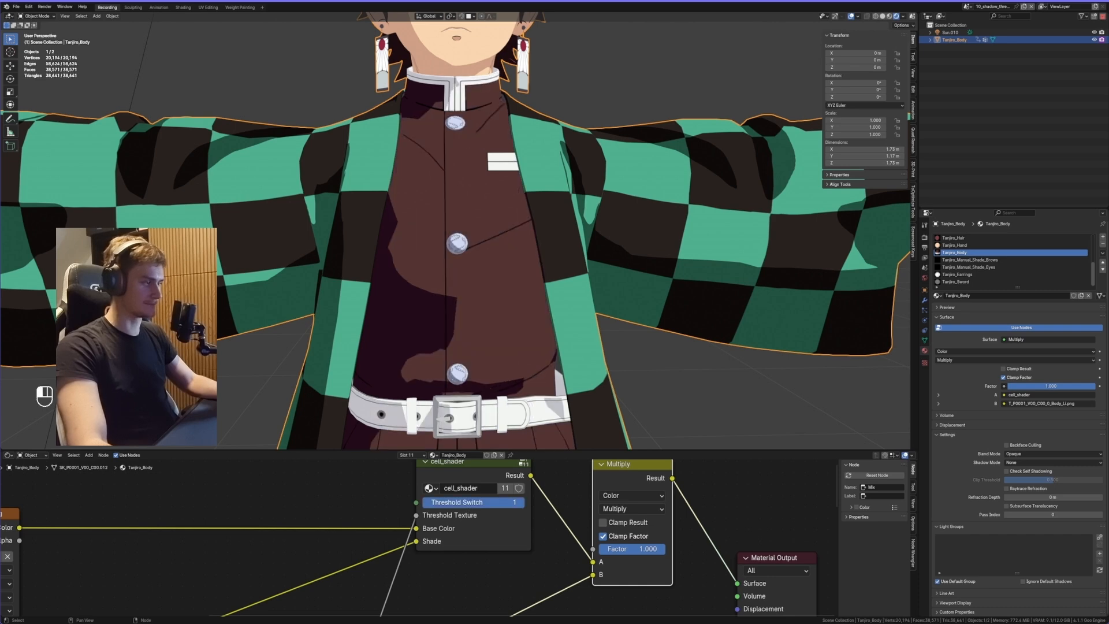
Examine the character's cel-shaded shadows from the front and the side, with the Tanjiro_Coat material's nodes shown.
scroll(552, 306, "down", 4)
middle_click_drag(557, 289, 491, 268)
scroll(504, 269, "up", 3)
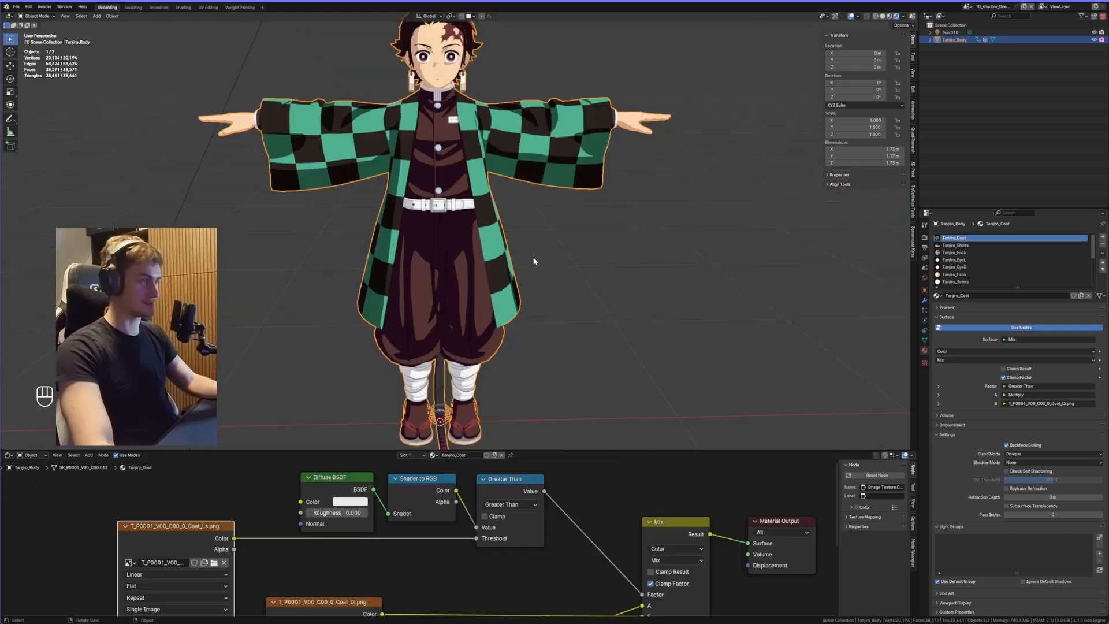
middle_click_drag(533, 258, 544, 347, "ctrl")
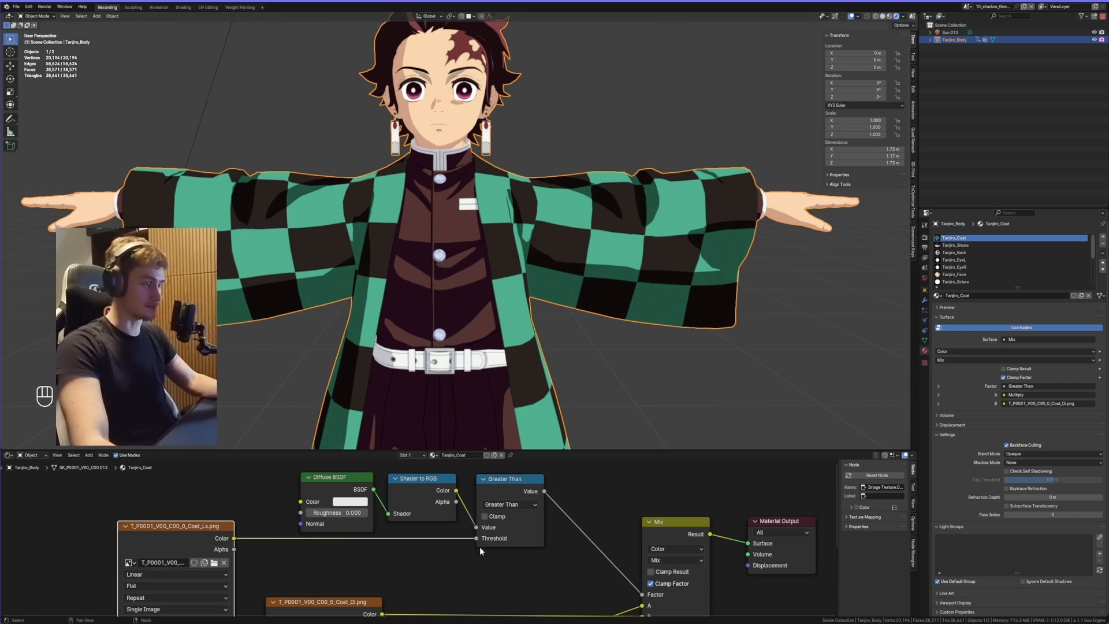
scroll(472, 352, "down", 5)
middle_click_drag(472, 352, 422, 316)
scroll(421, 316, "up", 5)
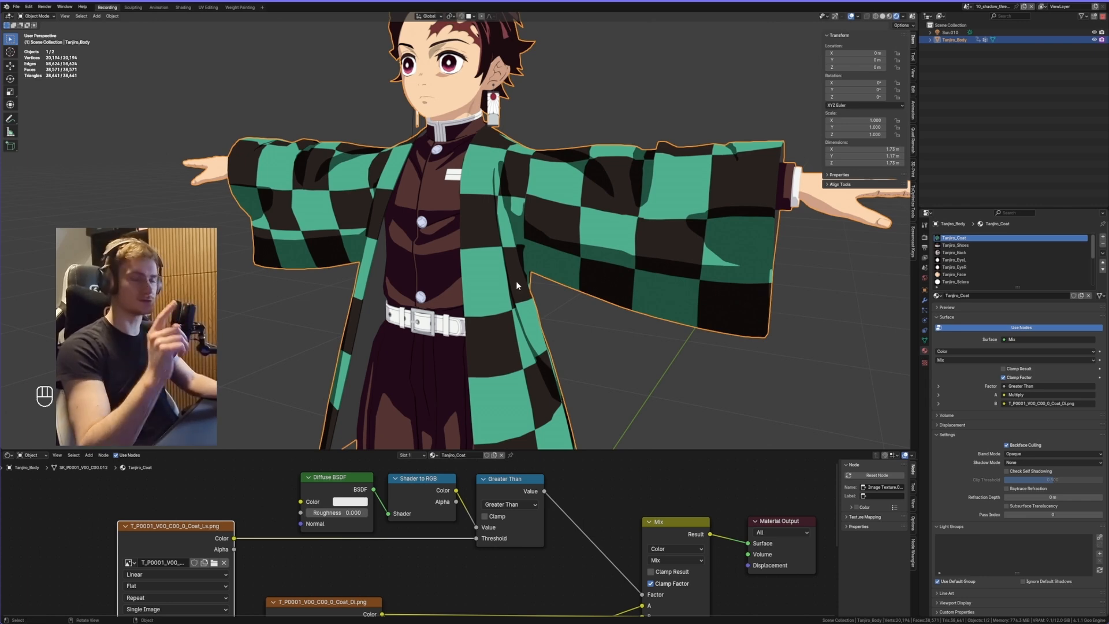
middle_click_drag(670, 280, 566, 289, "shift")
scroll(567, 288, "down", 1)
Add a vertex-domain color attribute named thr to the character body's mesh data.
left_click(924, 291)
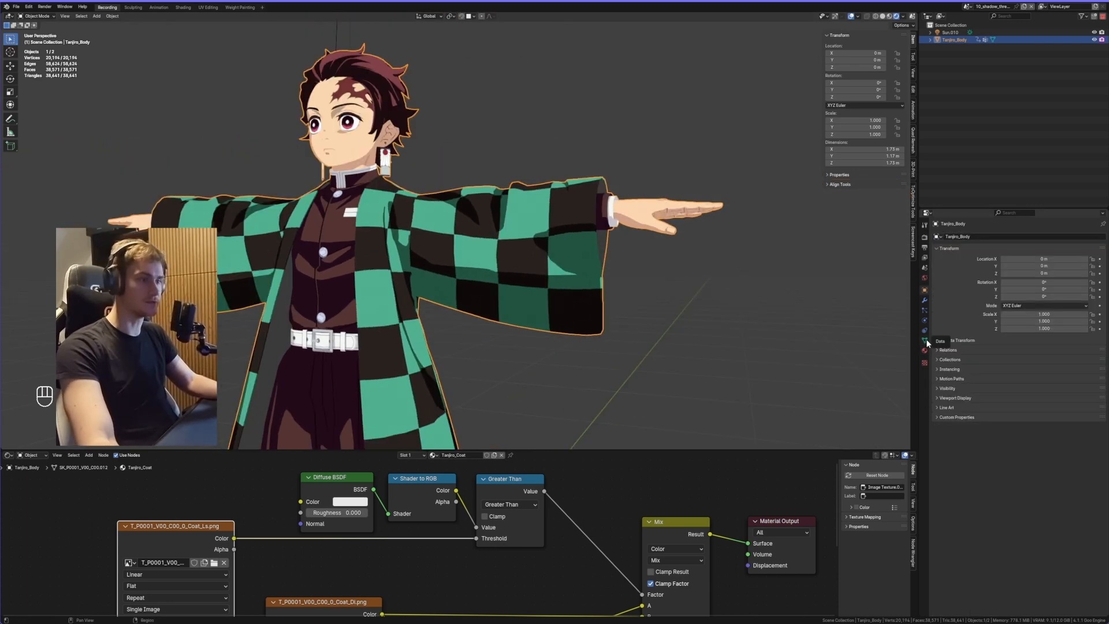
left_click(925, 340)
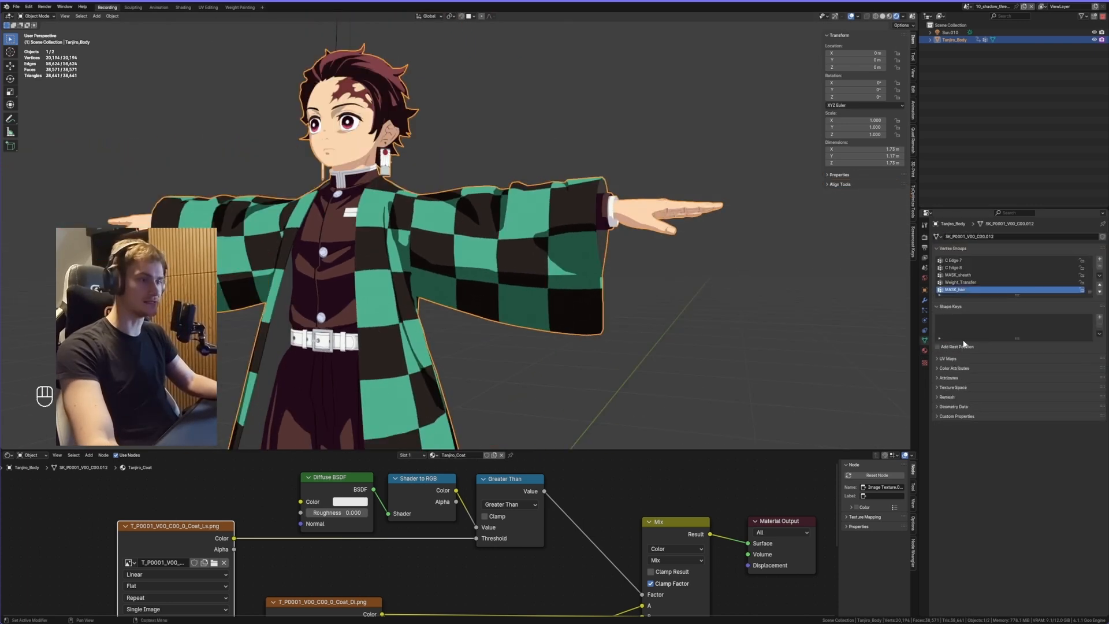
left_click(937, 368)
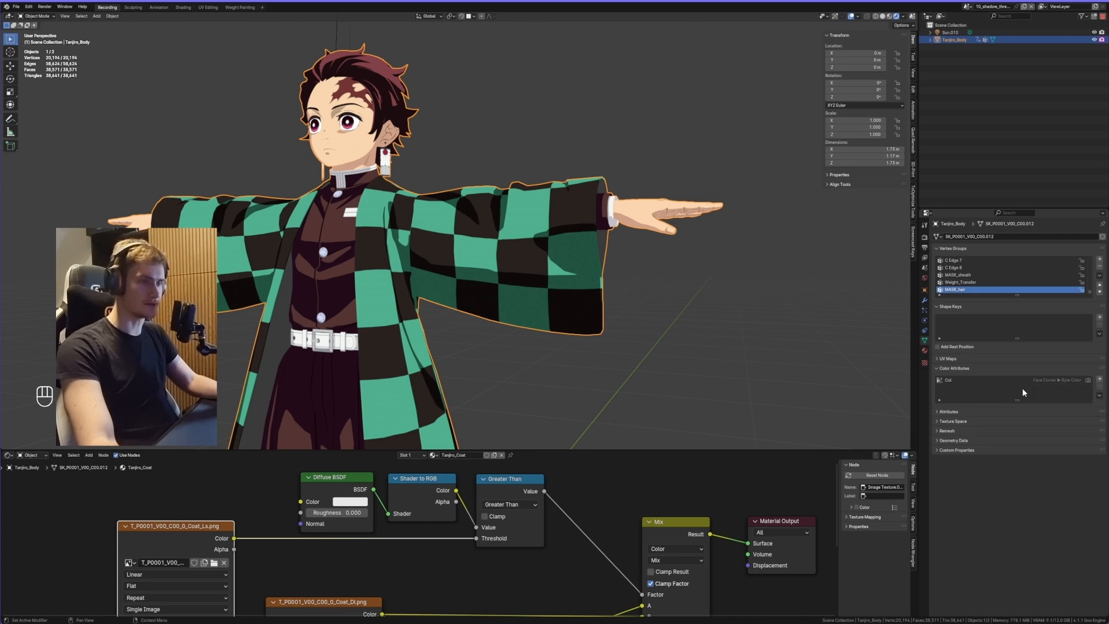
left_click(1099, 380)
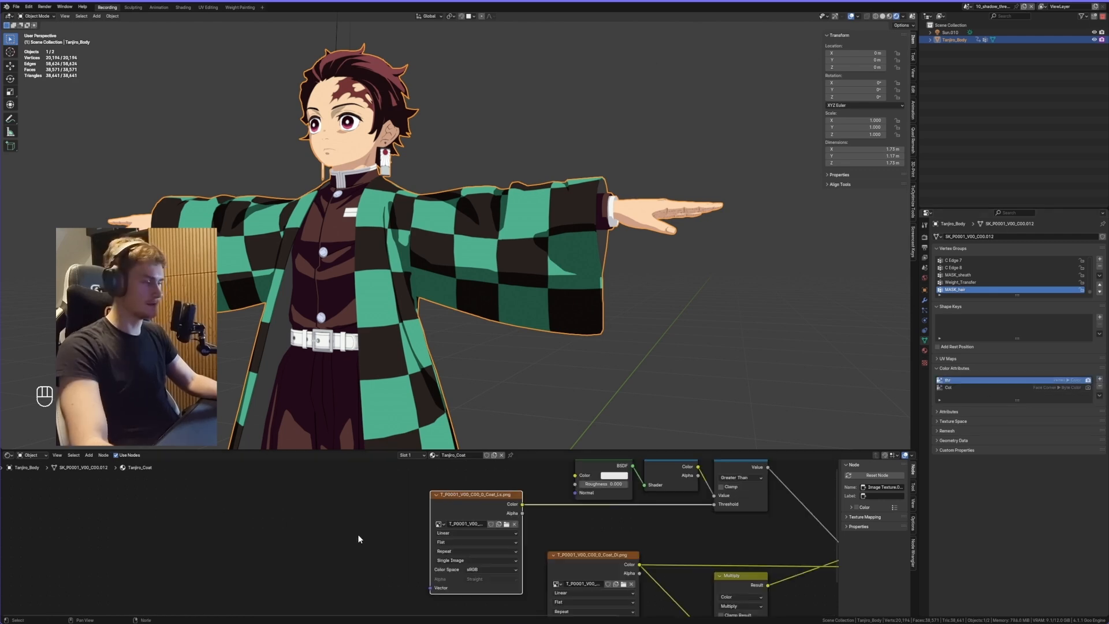
Add a Color Attribute node using thr beside the Coat_Ls texture node in the Tanjiro_Coat material.
key("shift+a")
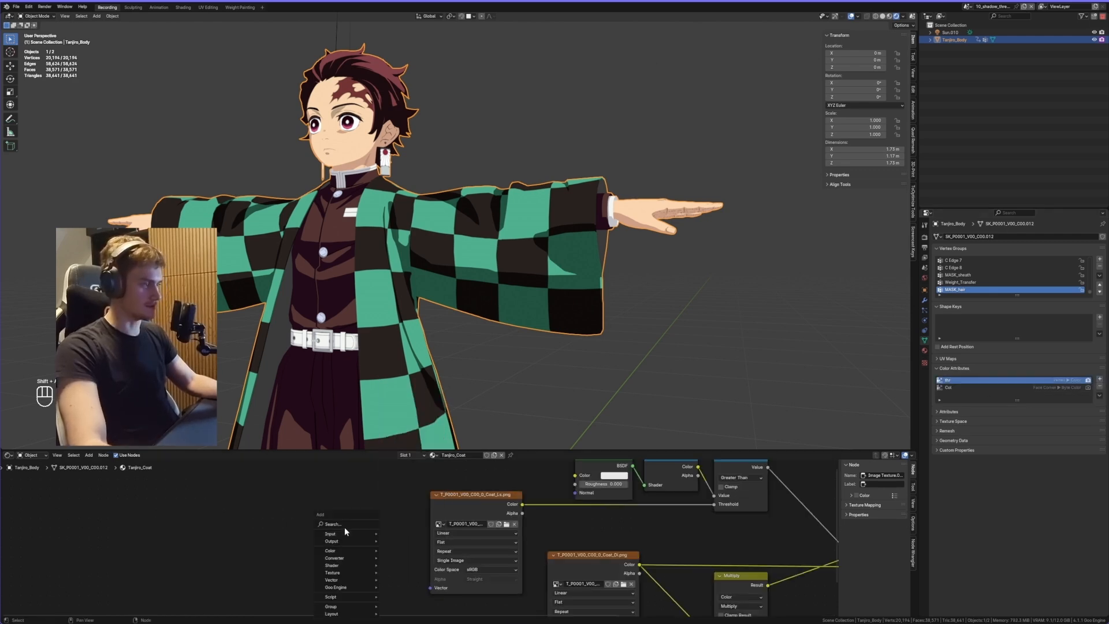
left_click(344, 525)
type("color")
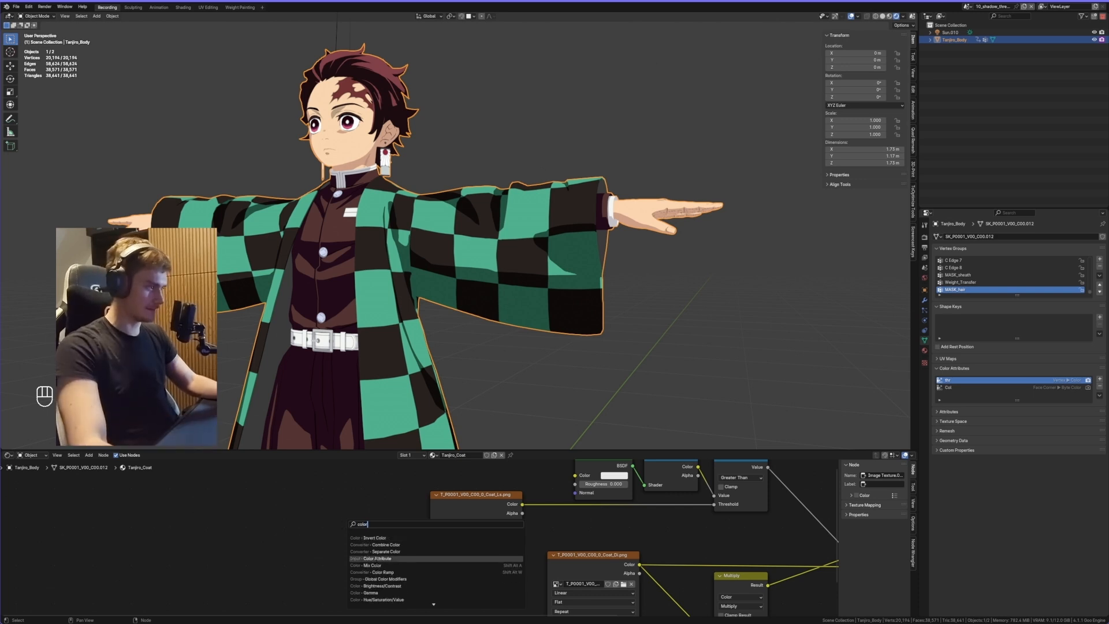
left_click(369, 558)
left_click(364, 523)
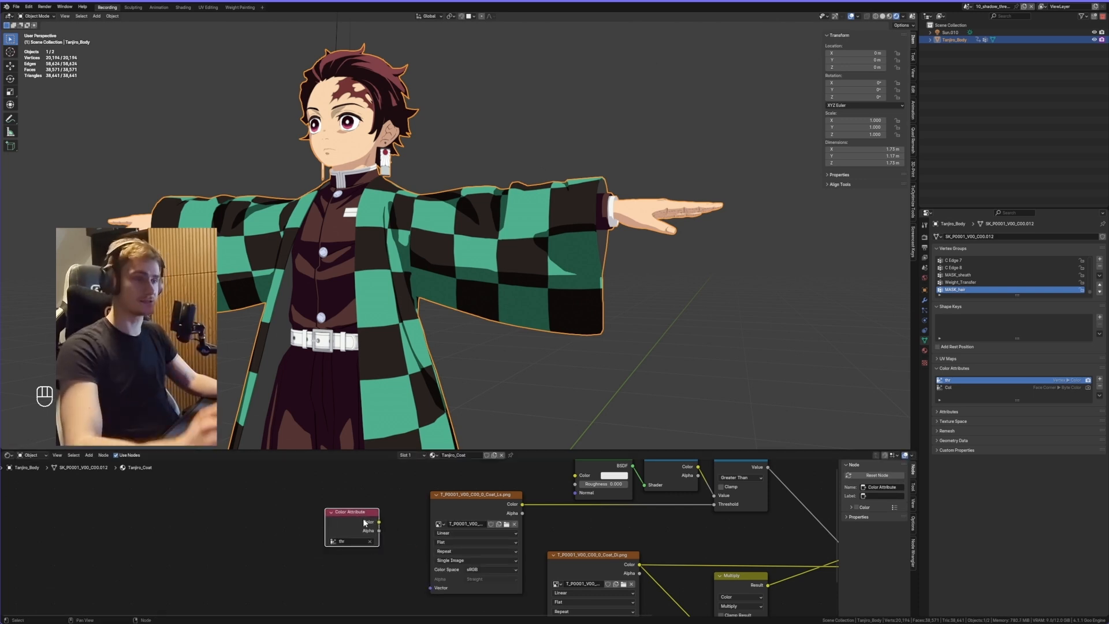
middle_click_drag(409, 540, 383, 557)
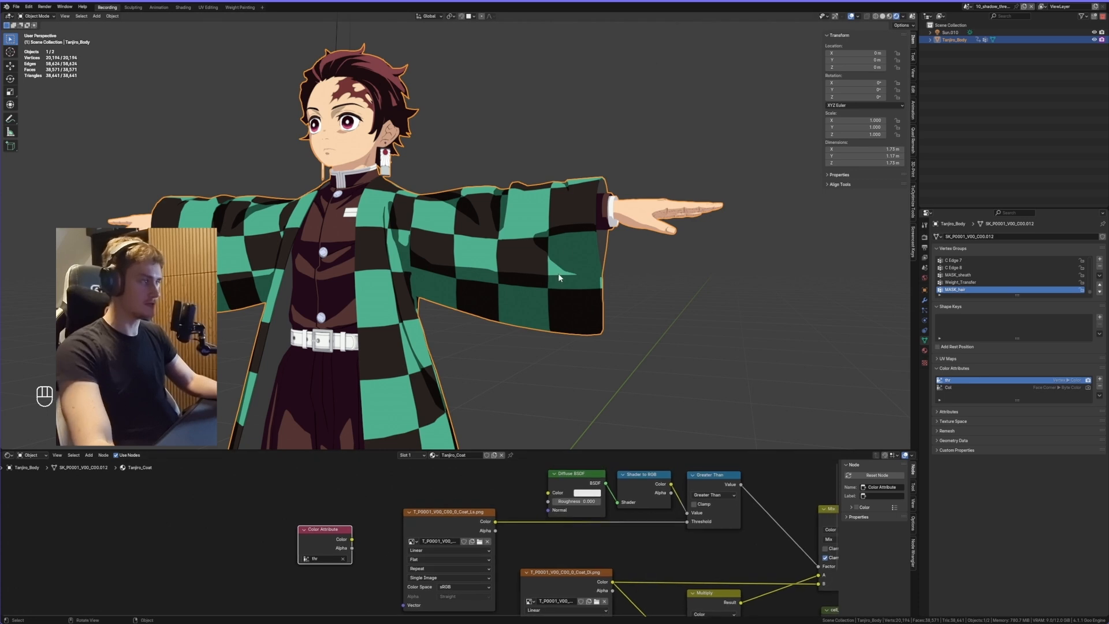
Switch to solid shading and Vertex Paint mode, and paint white patches on the upper and lower part of the coat sleeve.
key("z")
left_click(607, 278)
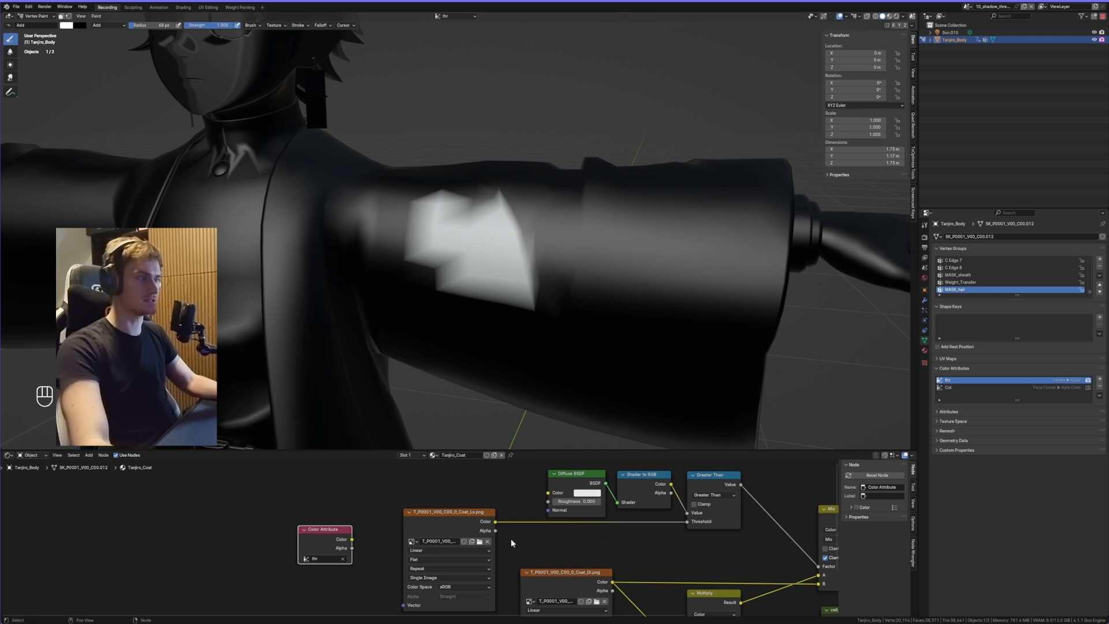
middle_click_drag(455, 528, 427, 529)
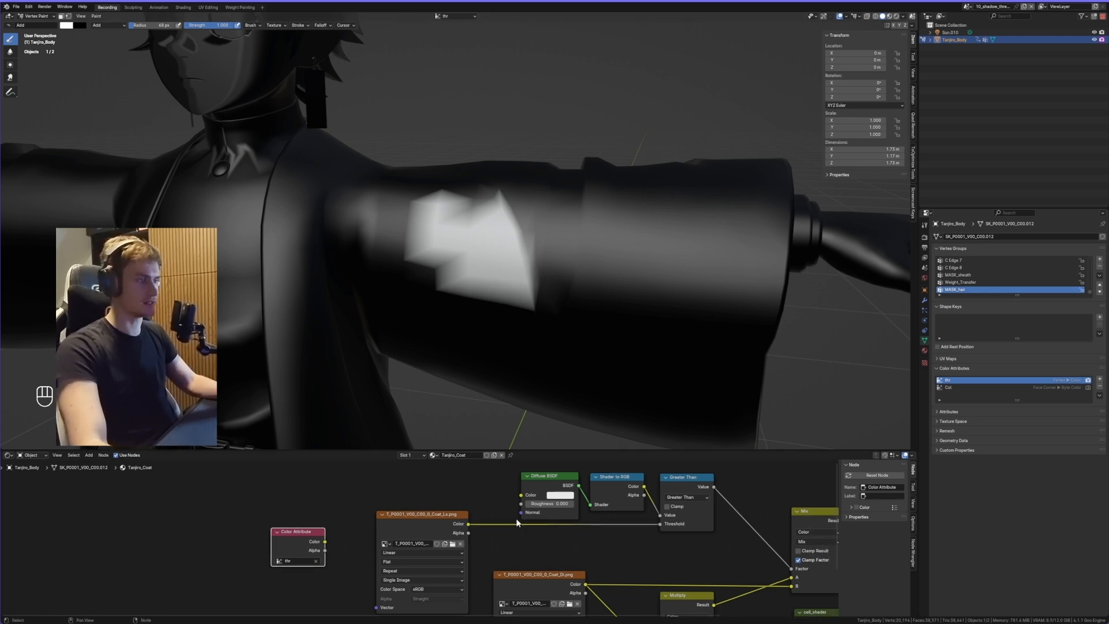
middle_click_drag(519, 526, 488, 529)
middle_click_drag(539, 298, 544, 269)
scroll(543, 269, "down", 3)
mouse_move(664, 254)
left_mouse_down()
mouse_move(700, 181)
mouse_move(681, 322)
left_mouse_up()
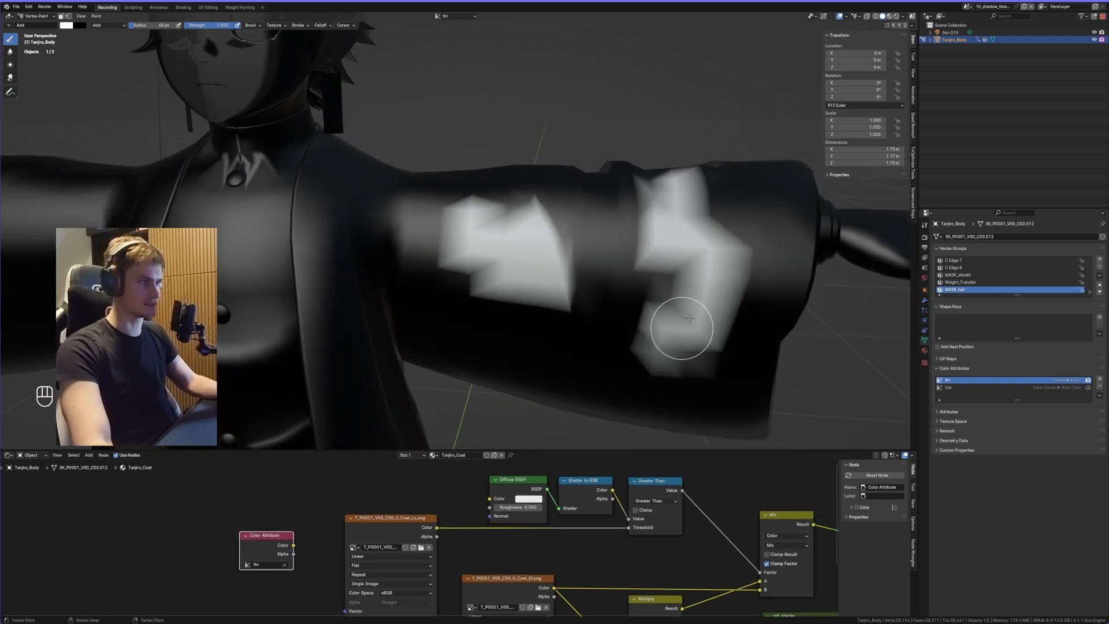
Return to the rendered Object Mode view and connect the thr Color output to the Greater Than node's Threshold, framing the painted sleeve.
middle_click_drag(680, 322, 683, 242)
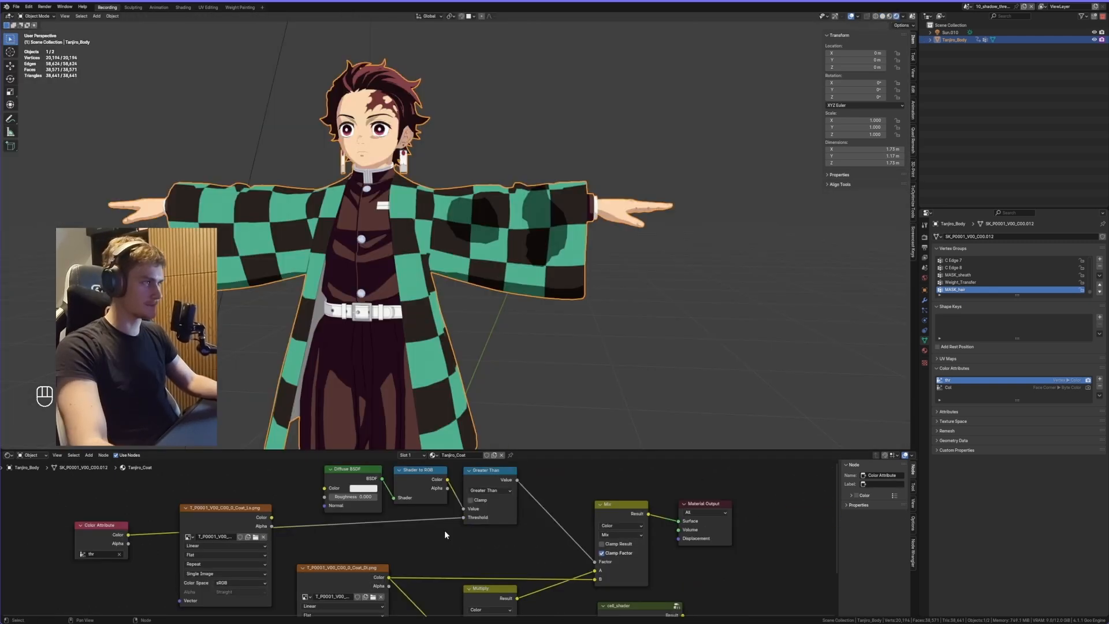
scroll(529, 285, "up", 6)
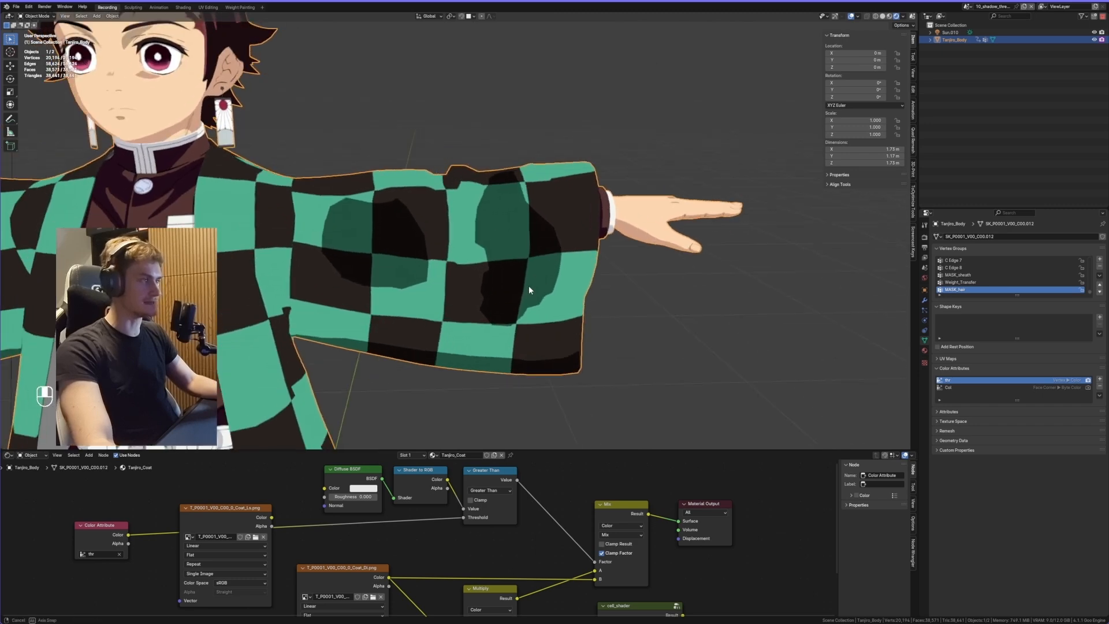